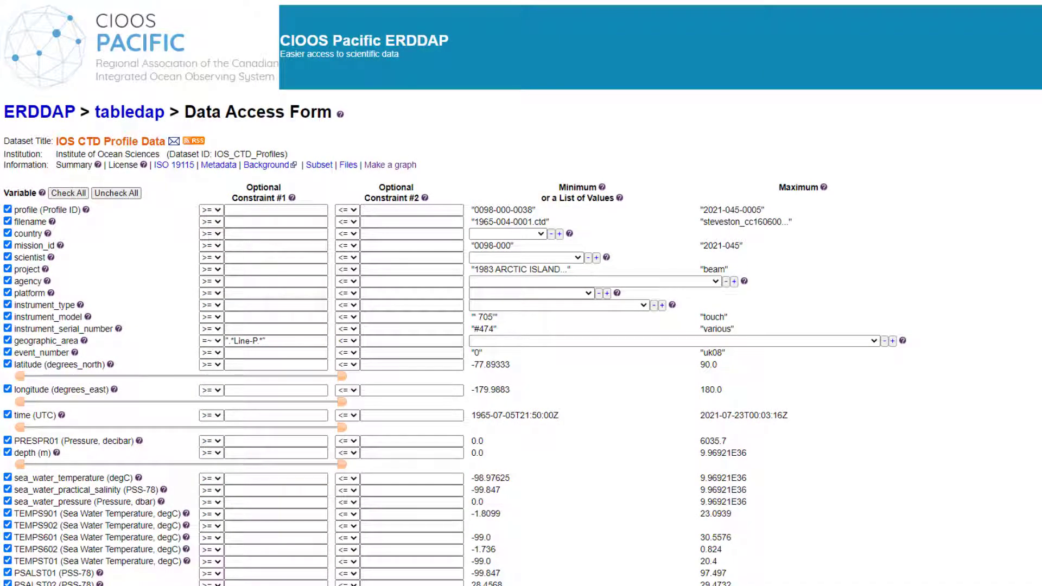
Look over the dataset's variables and download options, and browse the available geographic_area values
scroll(521, 293, down, 7)
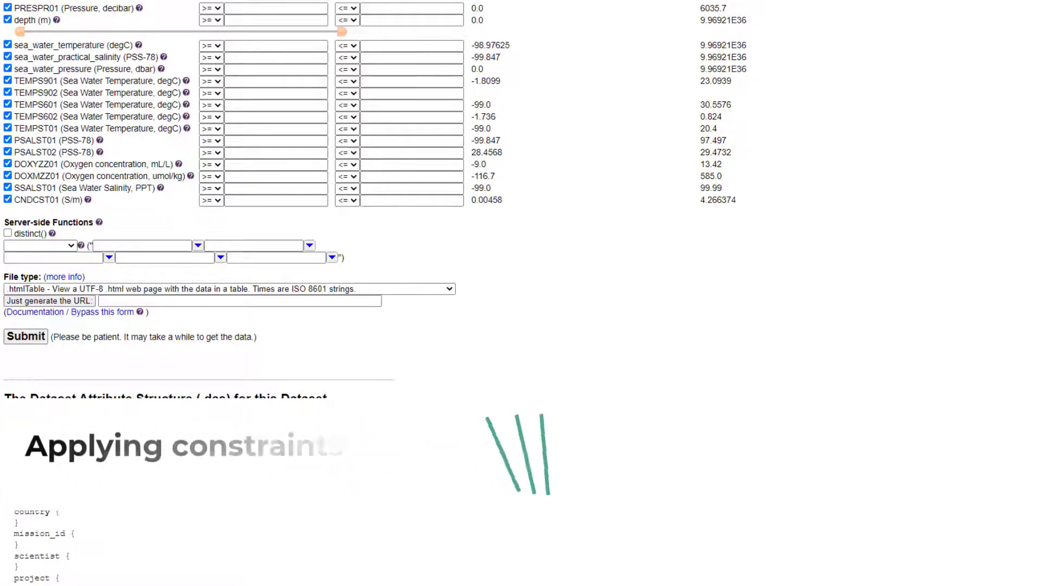
scroll(380, 293, up, 6)
scroll(521, 293, up, 2)
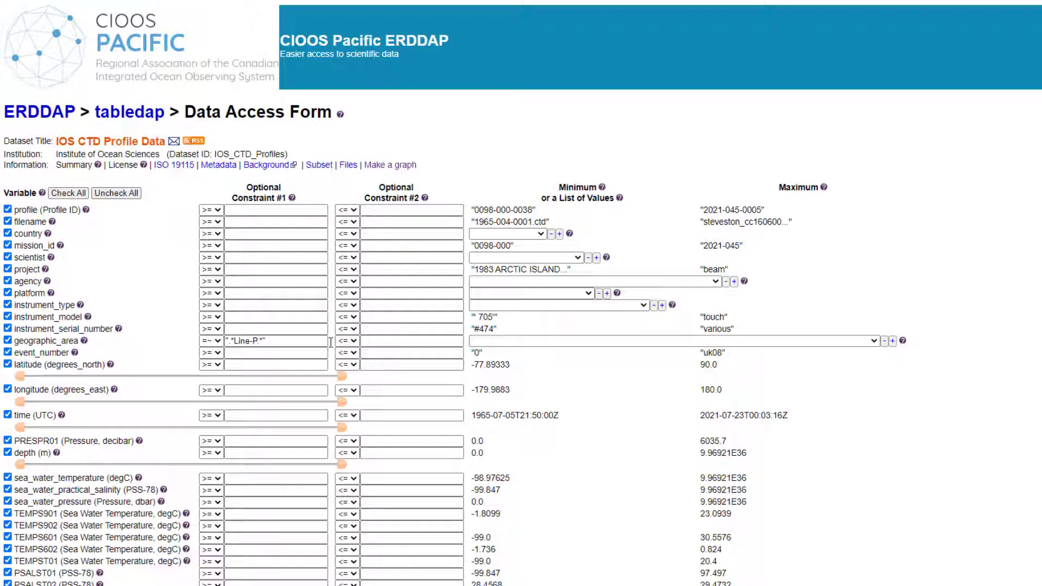
click(875, 341)
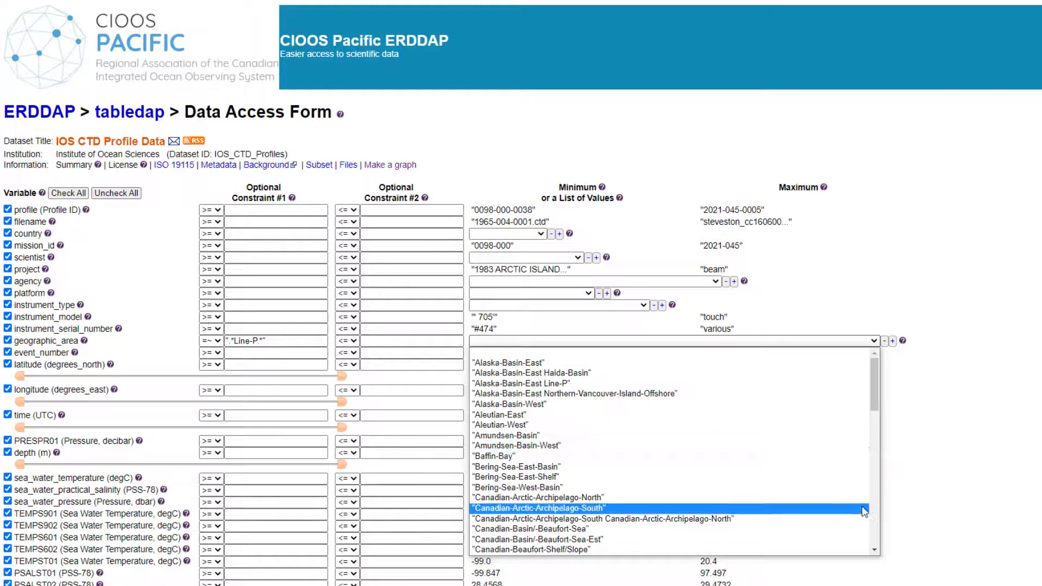
click(911, 509)
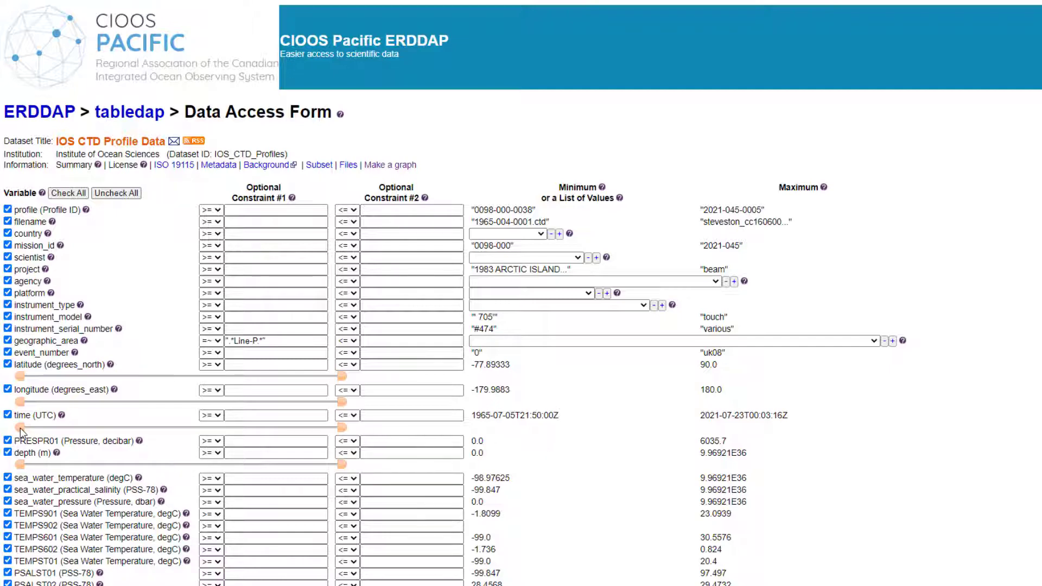
Constrain time (UTC) to on or after 1980-01-01
mouse_move(20, 428)
mouse_down()
mouse_move(128, 431)
mouse_move(19, 436)
mouse_up()
triple_click(239, 416)
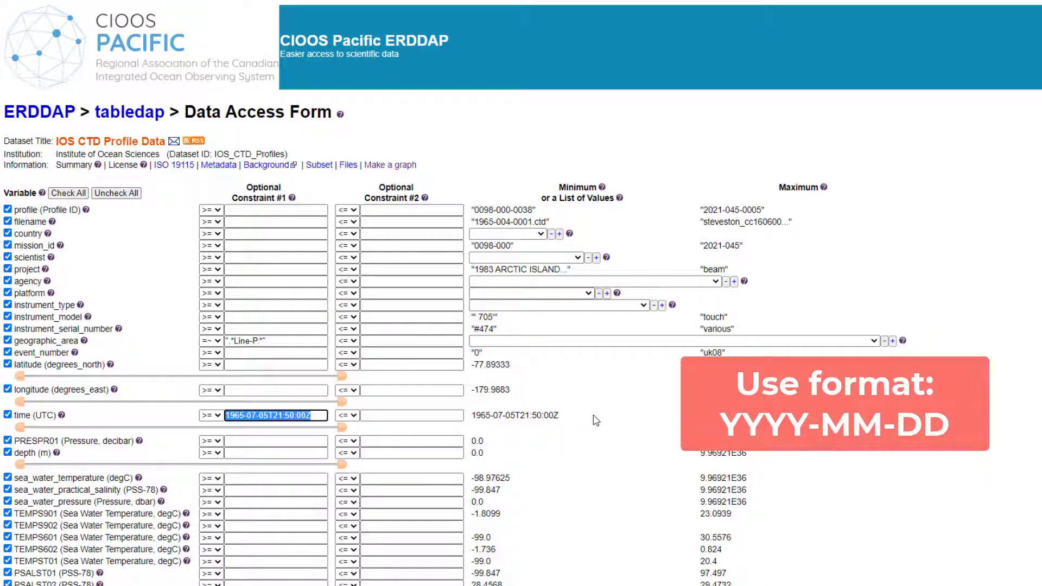
text(1980-0)
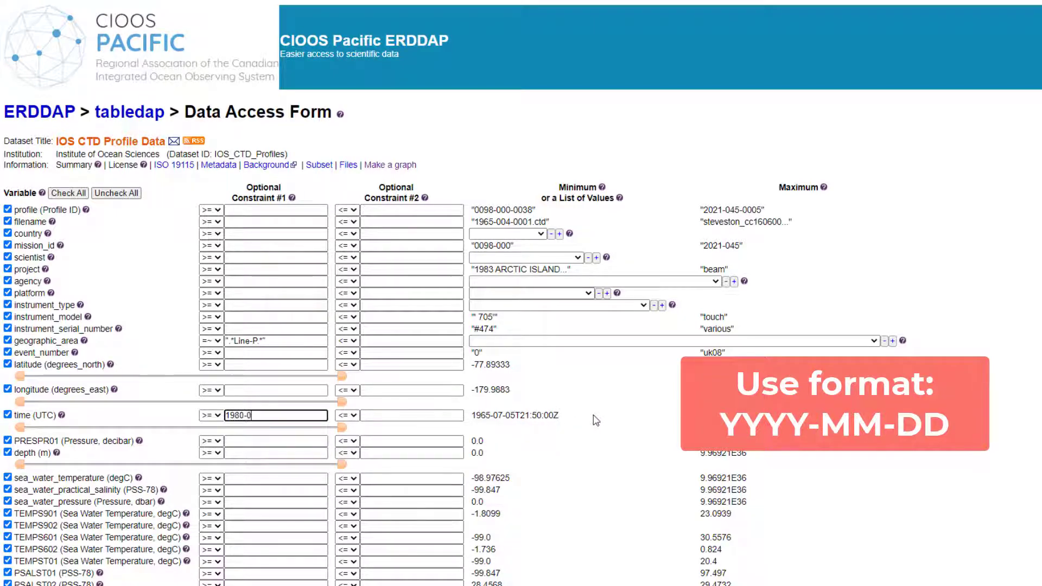
text(1-01)
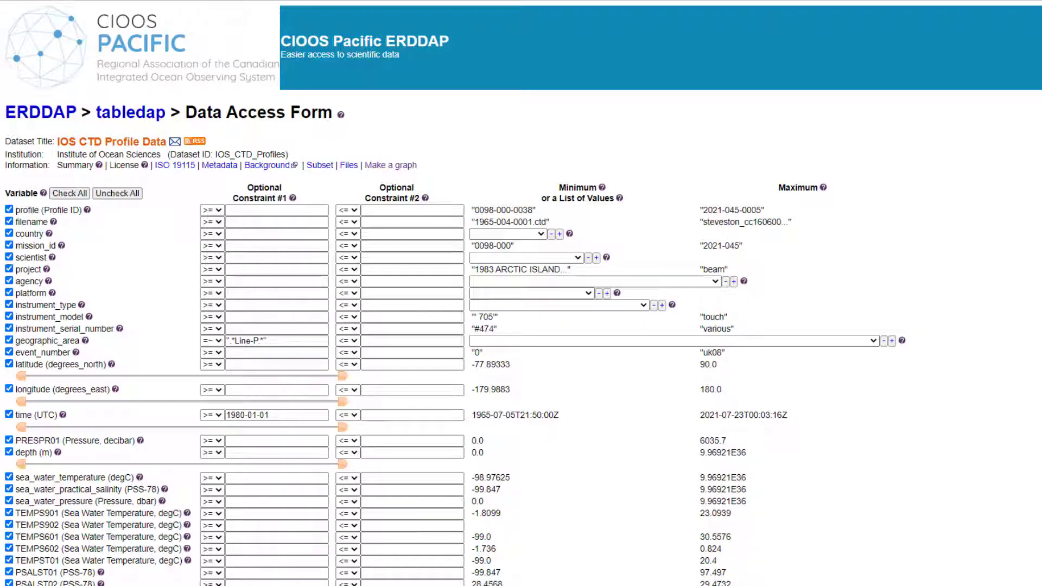
Constrain longitude to at least -145.5 and at most -144.5 degrees east
click(236, 389)
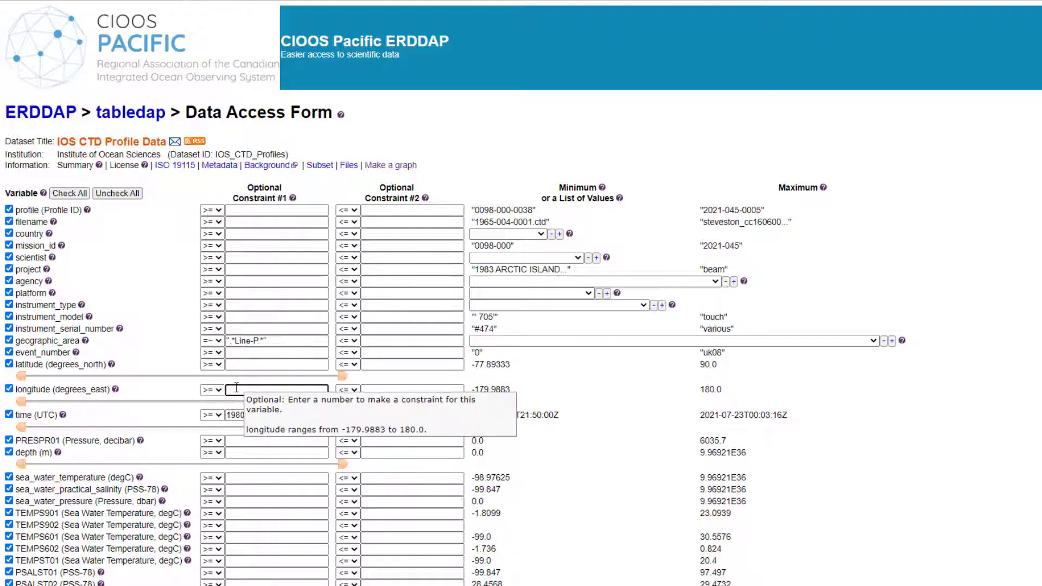
text(-145.5)
click(212, 390)
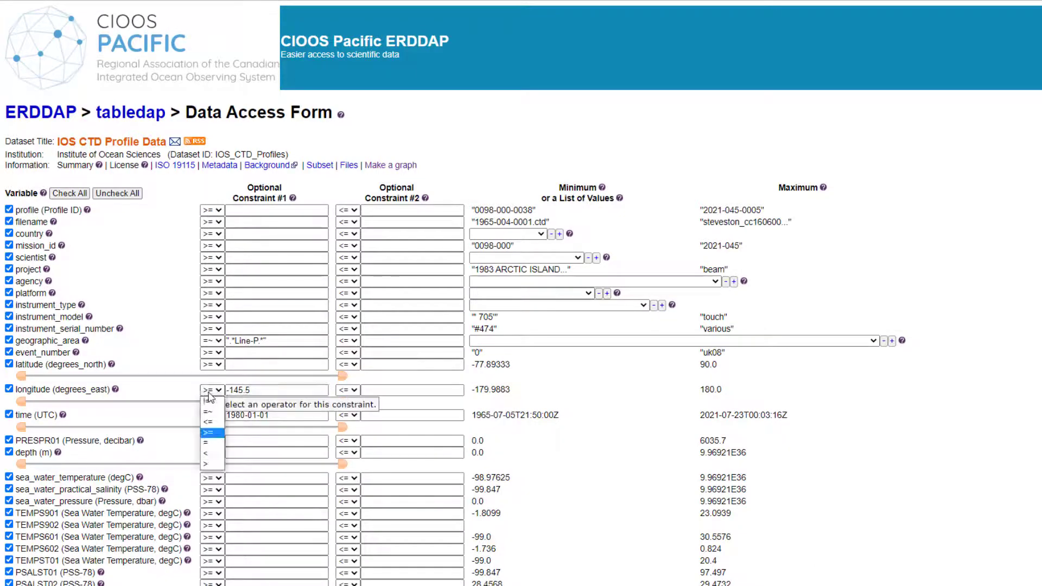
click(209, 436)
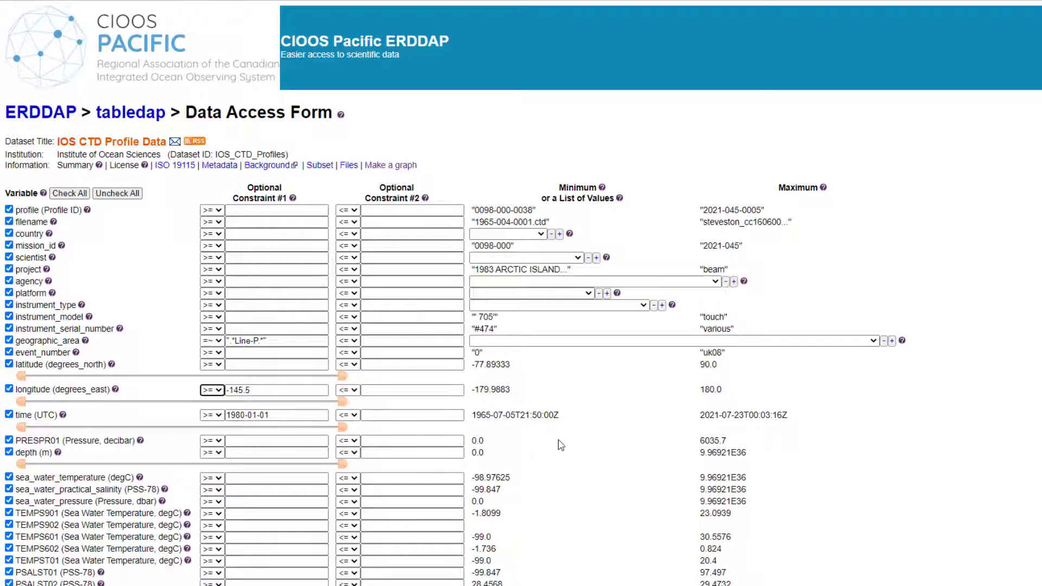
click(457, 391)
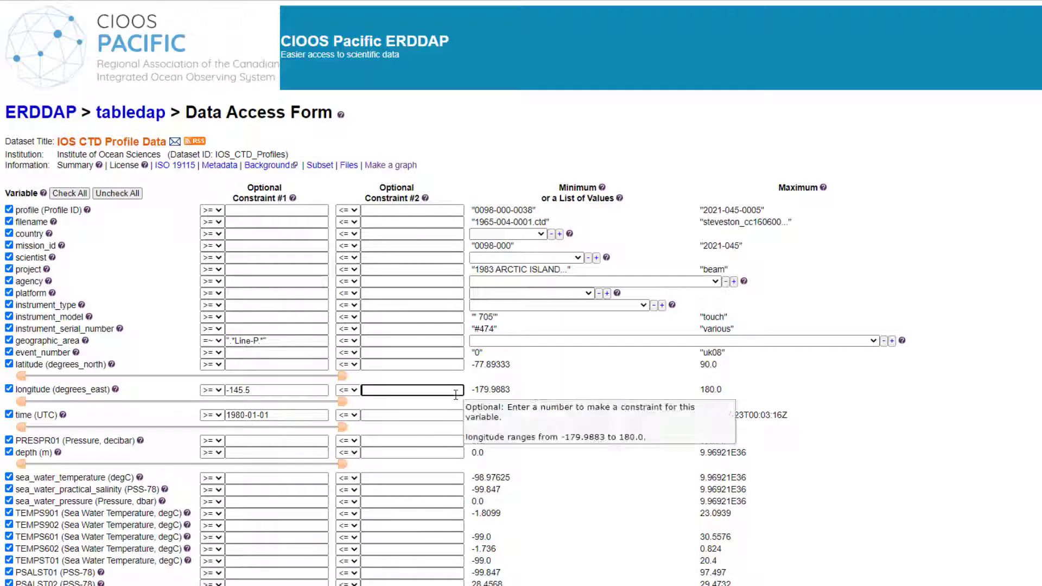
text(-144.5)
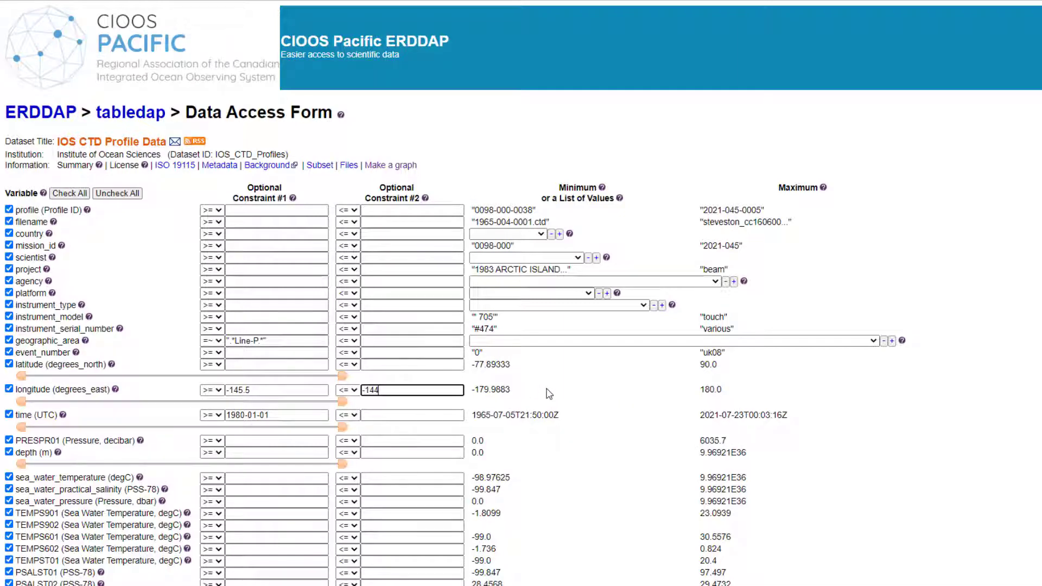
click(355, 391)
click(354, 423)
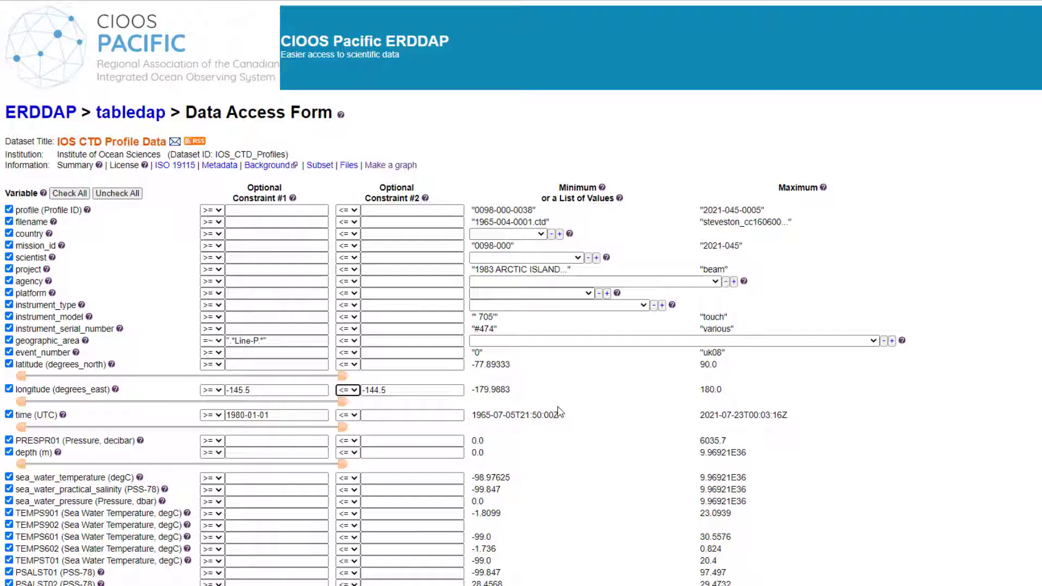
Constrain latitude to between 49.5 and 50.5 degrees north, and depth to at most 5 m
click(281, 365)
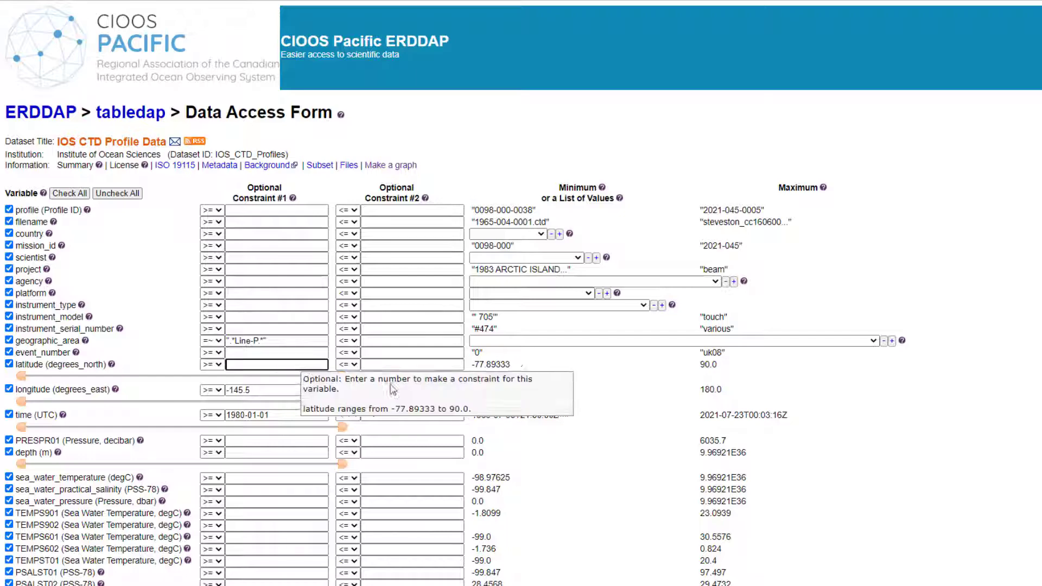
text(49.5)
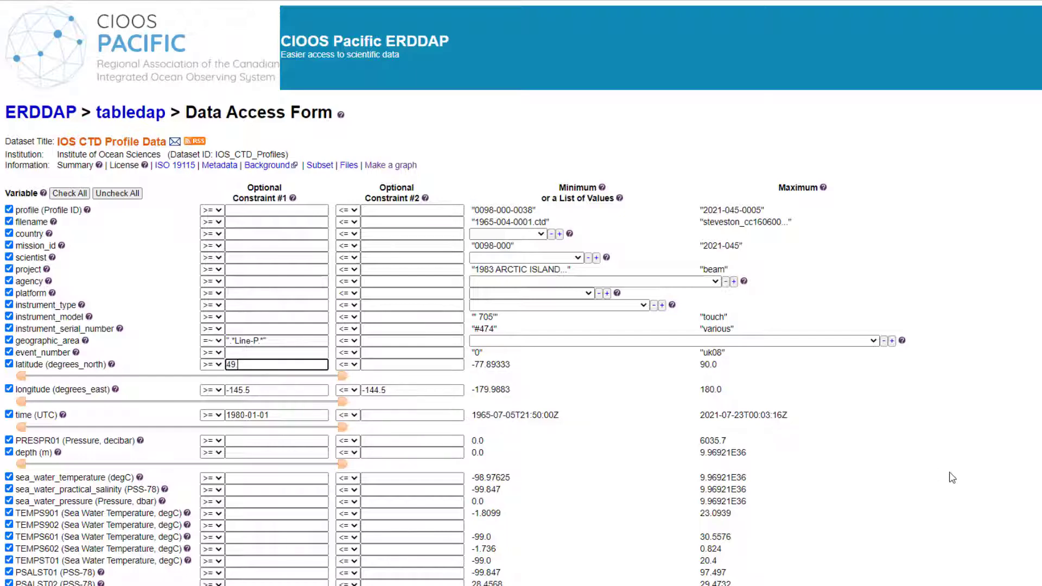
click(432, 365)
text(50.5)
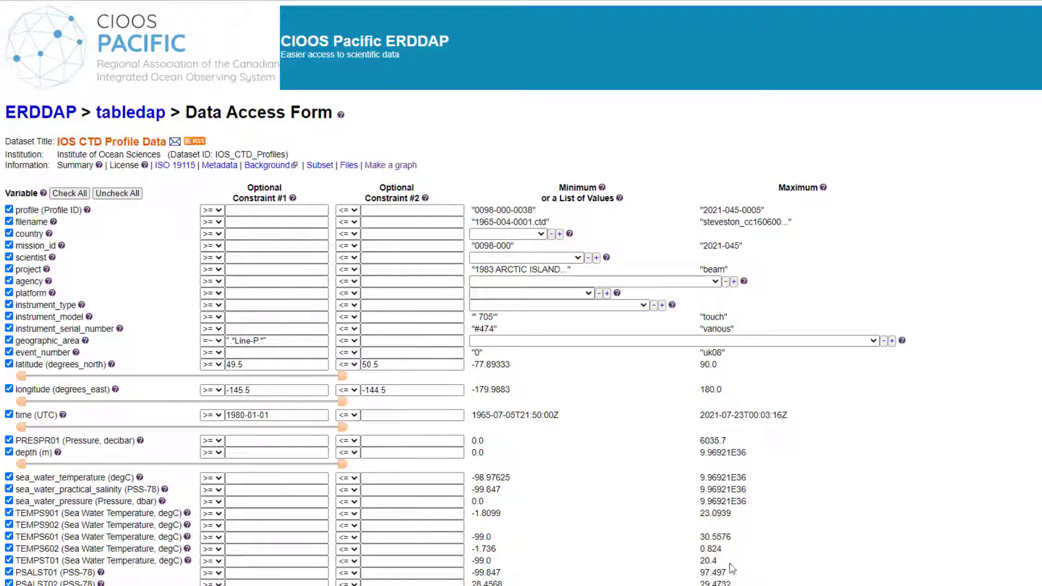
click(446, 455)
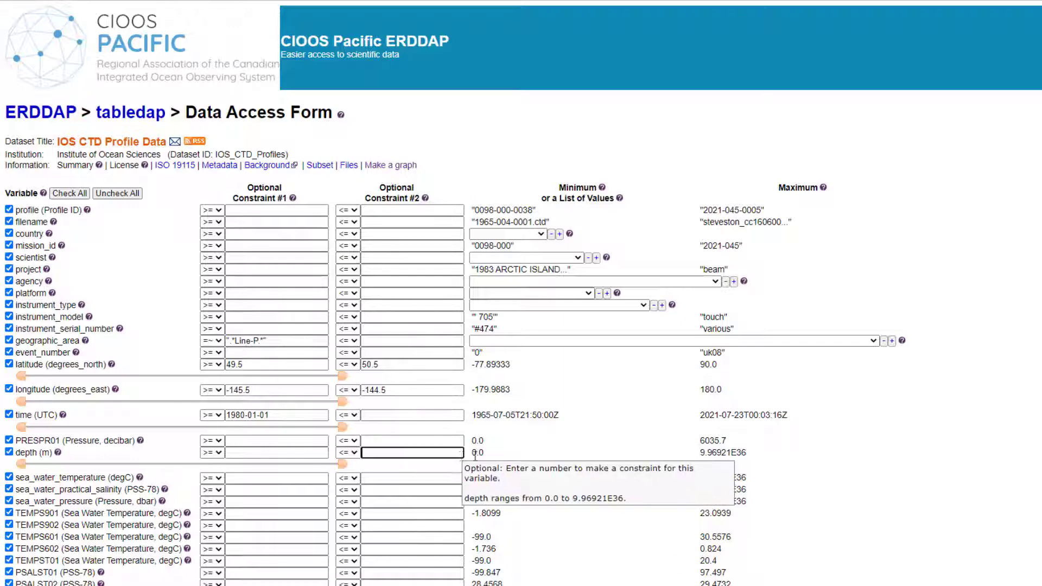
text(5)
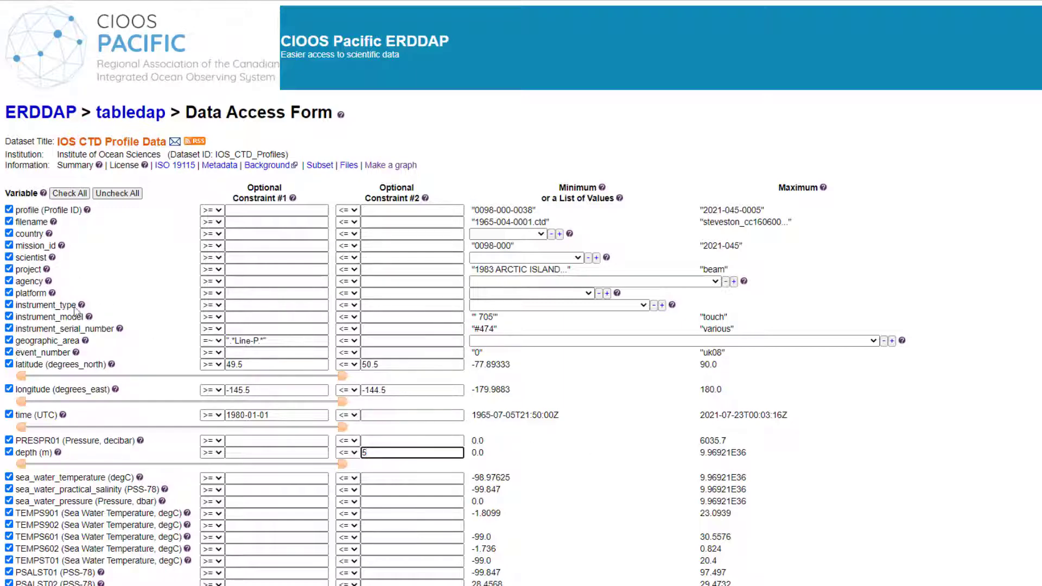
Include only latitude, longitude, time, depth, sea_water_temperature and sea_water_practical_salinity in the output variables
click(139, 197)
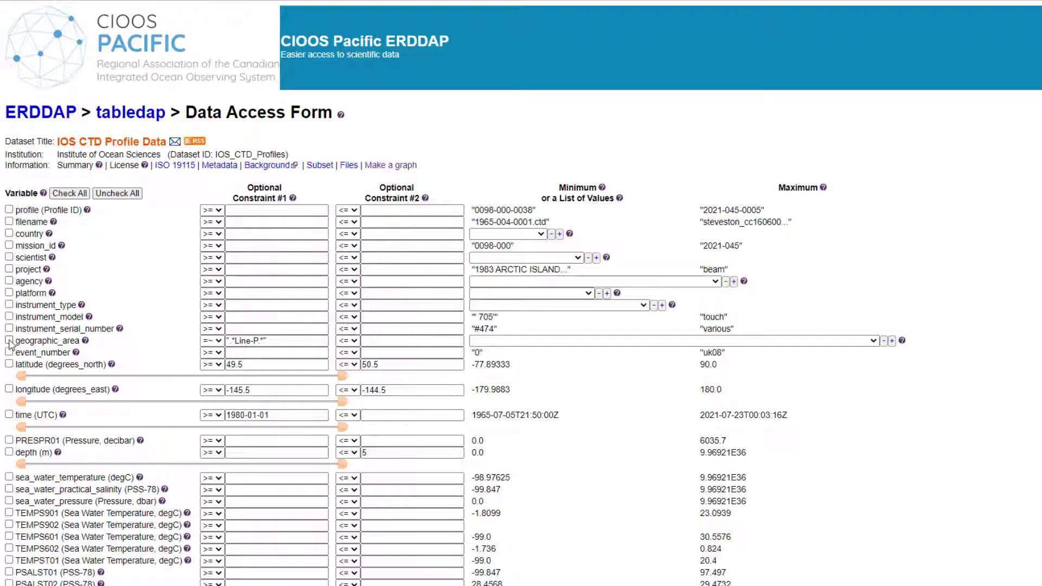
click(9, 365)
click(8, 389)
click(9, 414)
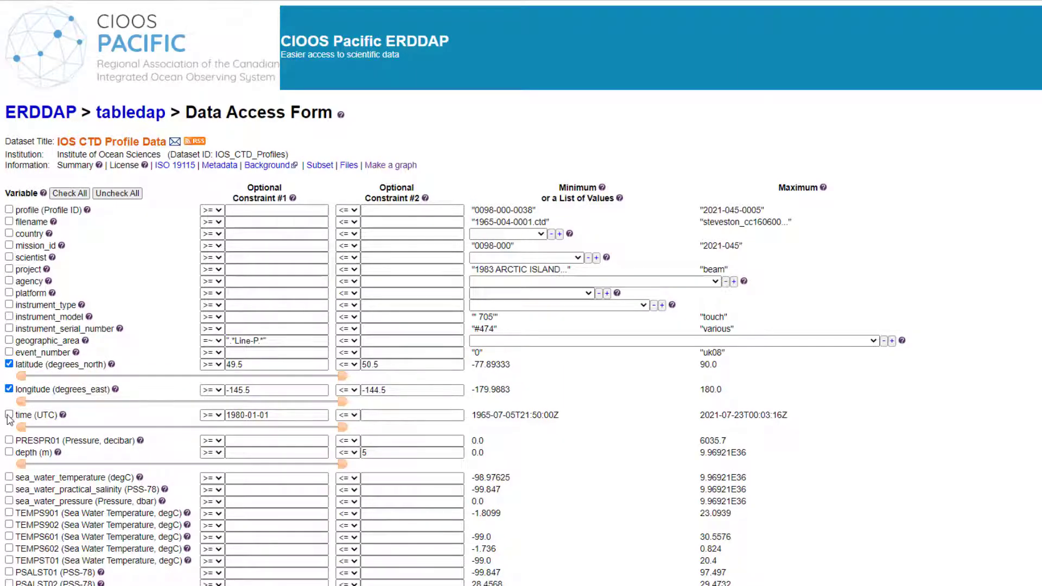
click(9, 451)
click(8, 477)
click(9, 490)
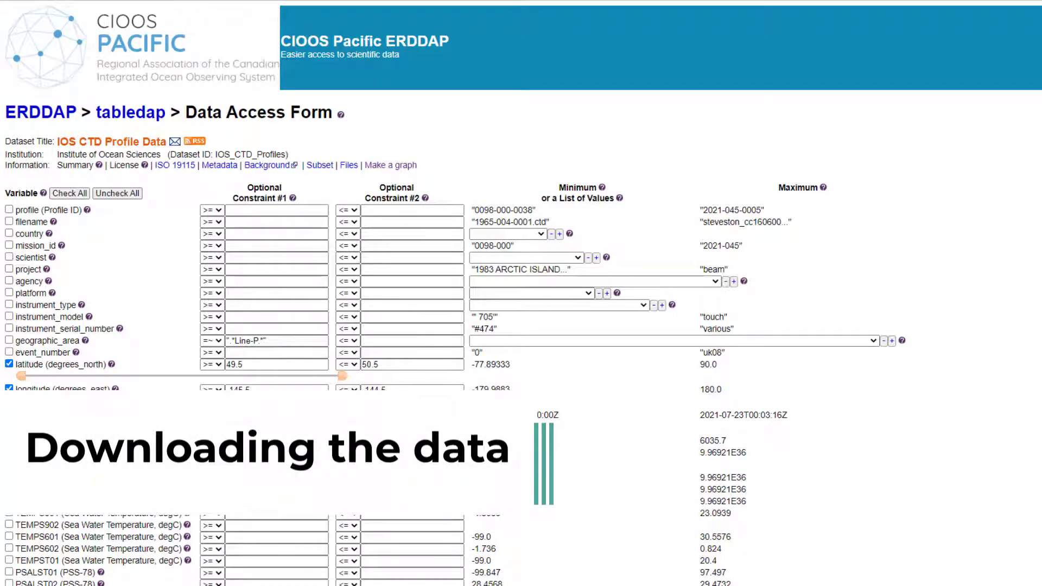
Review the file types, keep .htmlTable, and submit the form to get the filtered data as a web table
scroll(521, 293, down, 10)
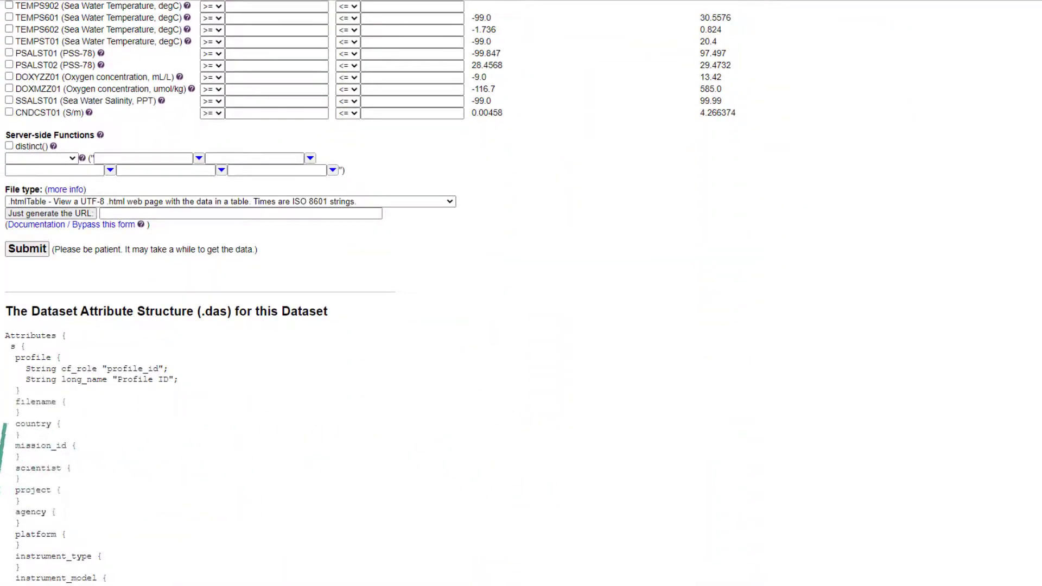
click(678, 155)
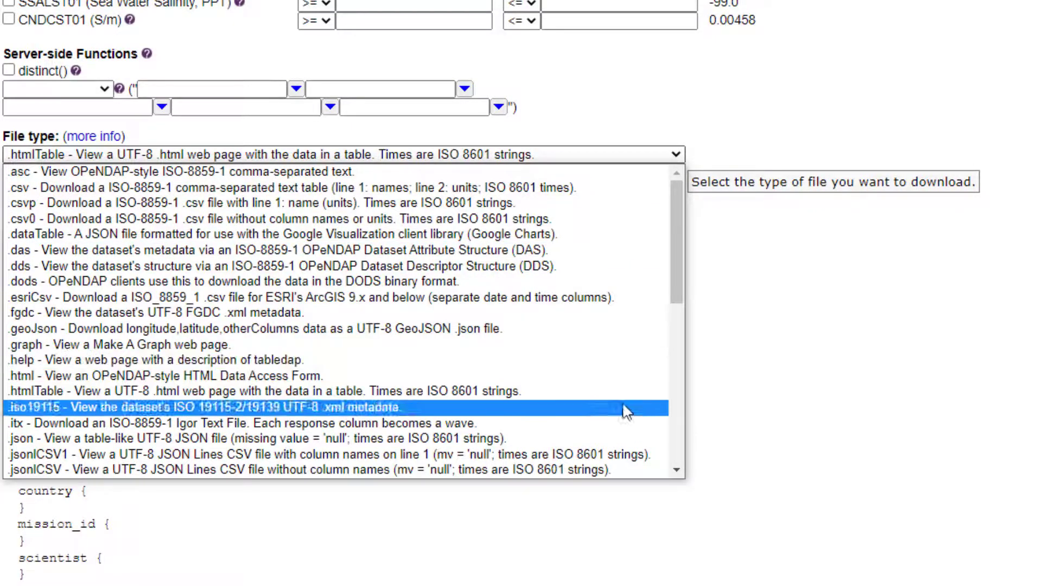
click(751, 435)
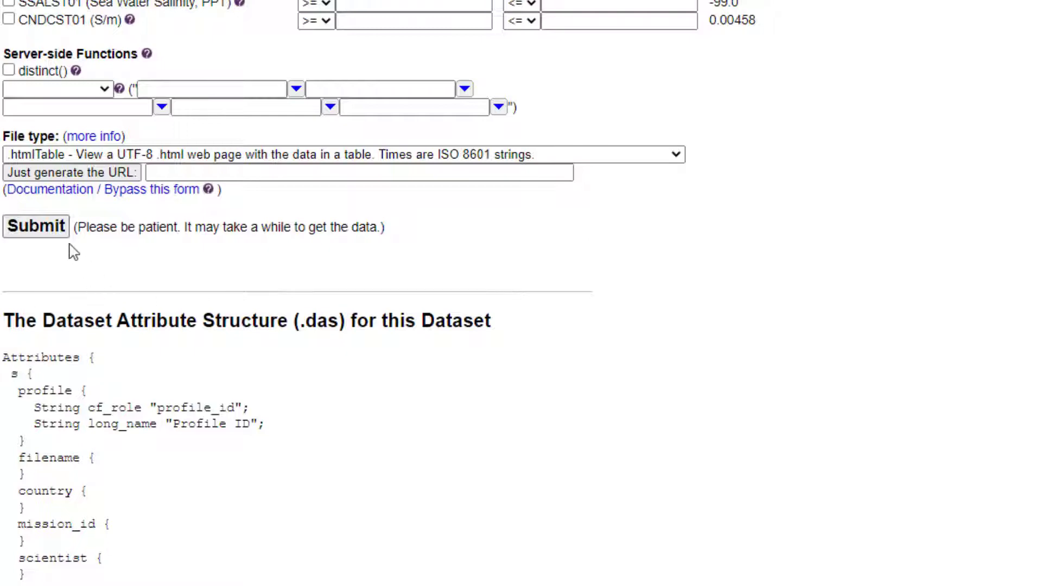
click(46, 230)
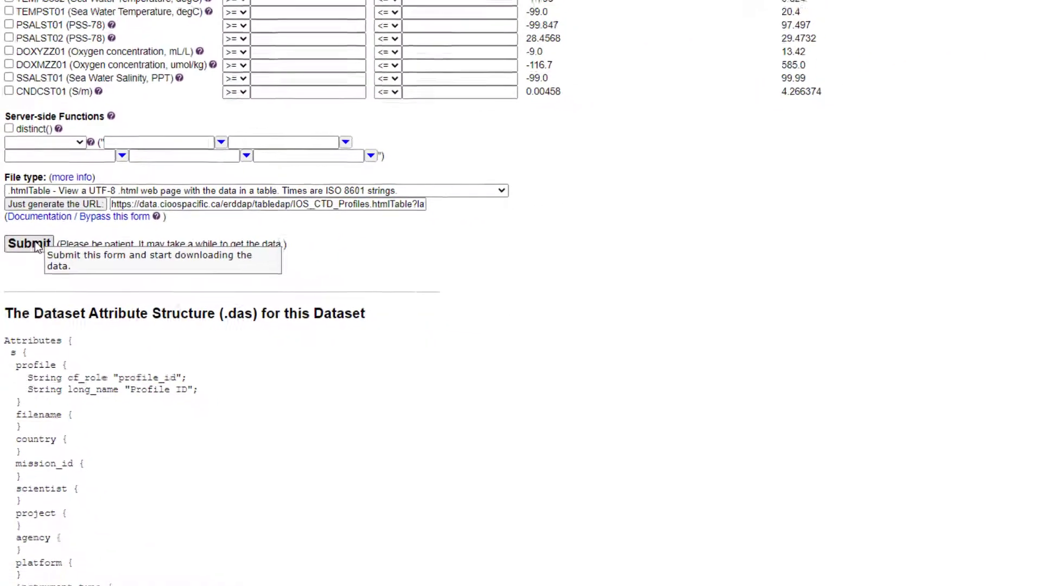
click(27, 249)
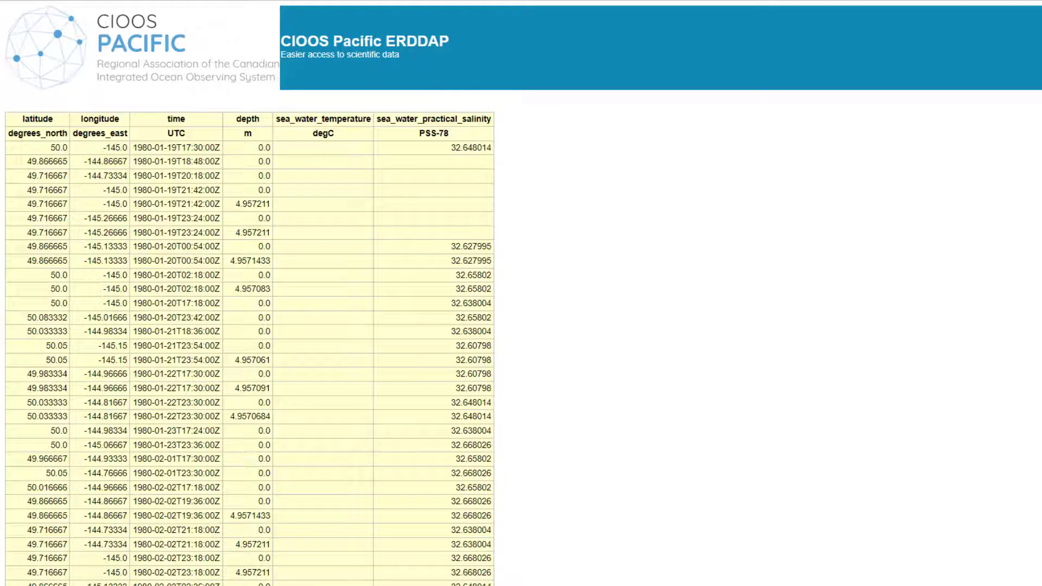
Return from the data table to the data access form and check the file type choices
key(alt+Left)
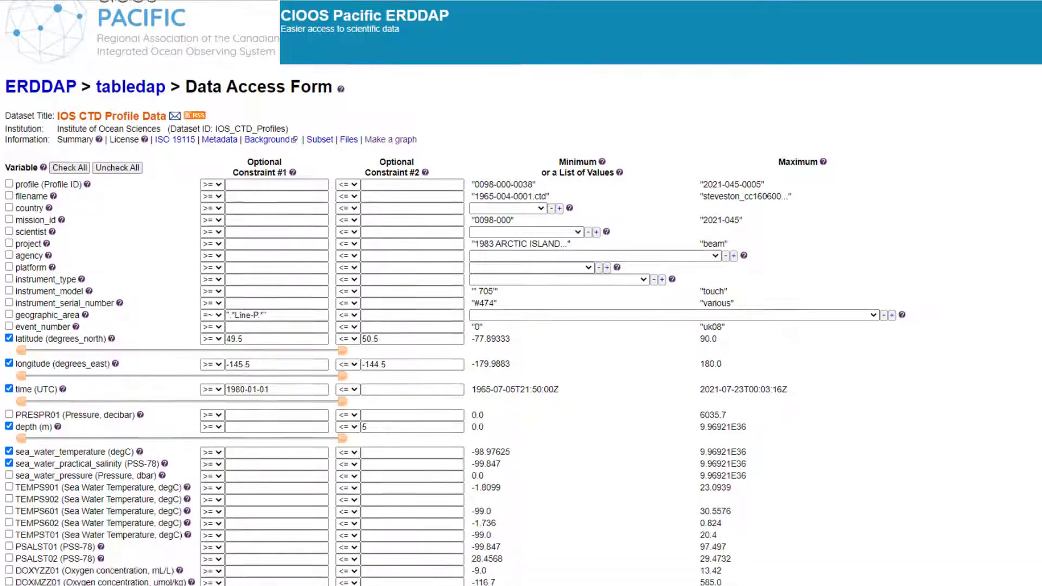
scroll(705, 131, down, 13)
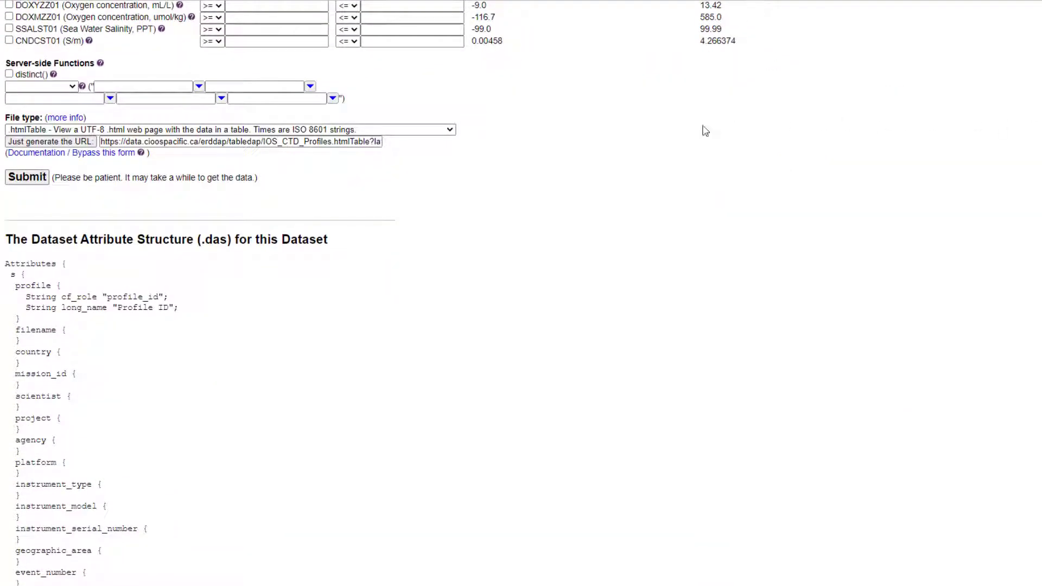
click(448, 133)
click(443, 153)
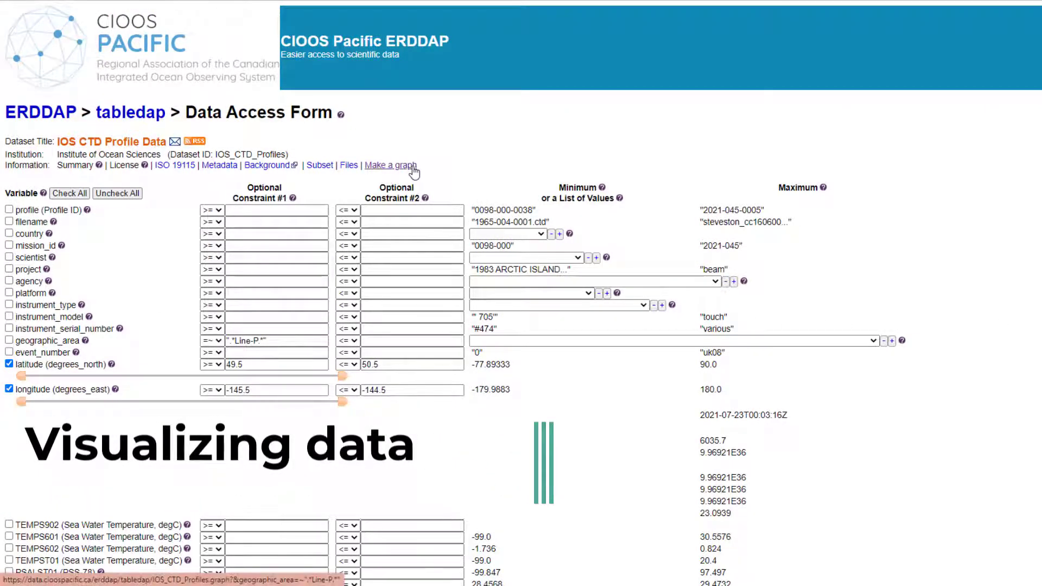
Bring up the Make A Graph page for the dataset and review the axis variables and graph types it offers
click(413, 167)
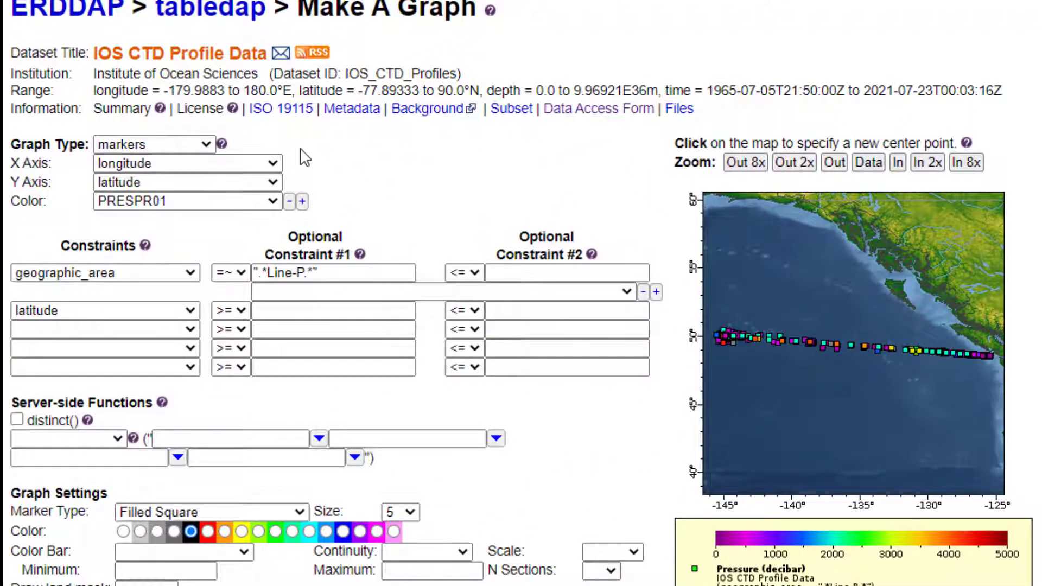
click(273, 164)
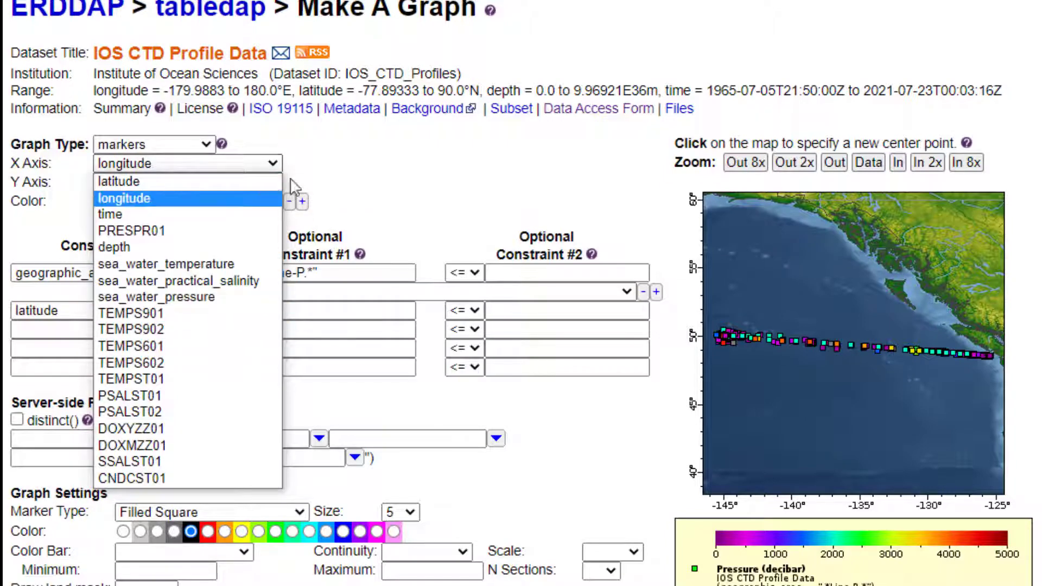
click(239, 198)
click(258, 183)
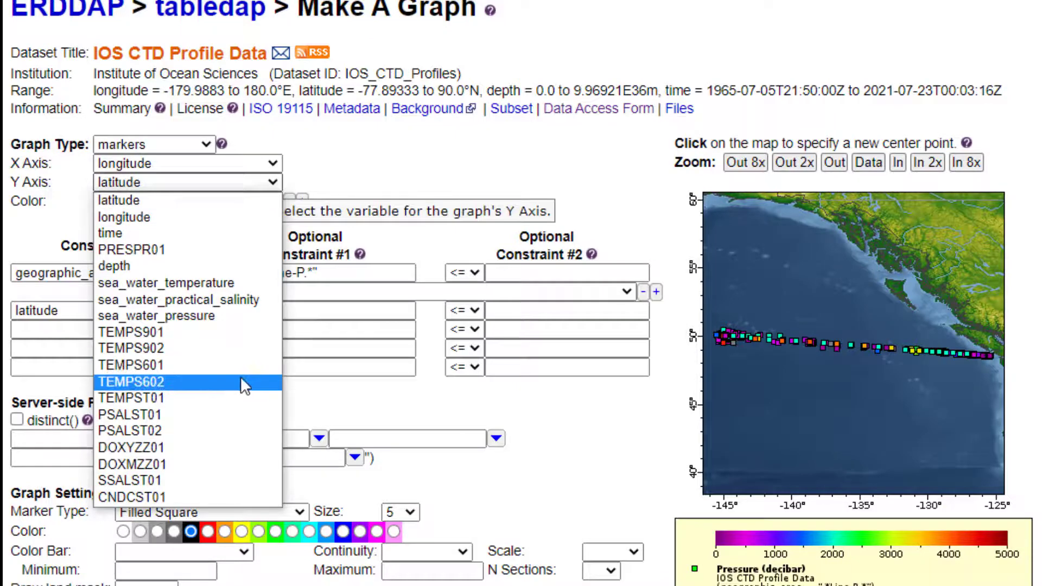
click(343, 148)
click(212, 149)
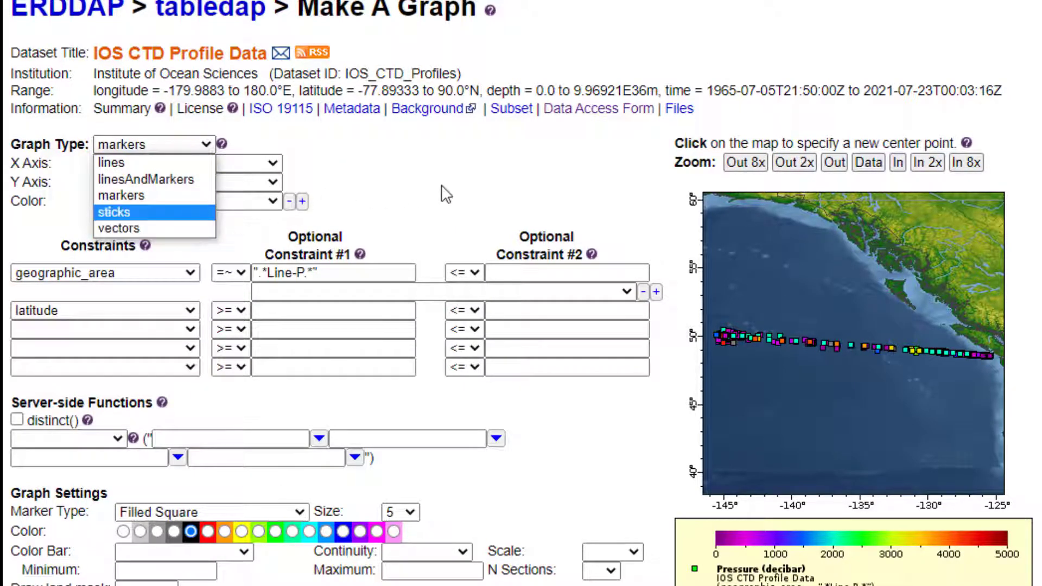
click(465, 191)
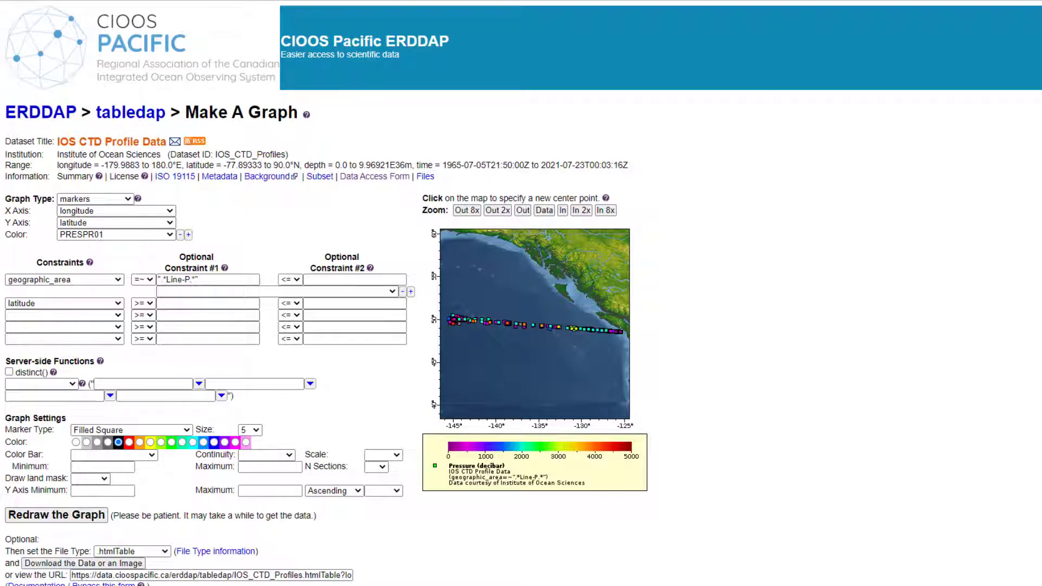
Set the graph's X axis to time, Y axis to depth and marker color variable to sea_water_temperature
click(170, 213)
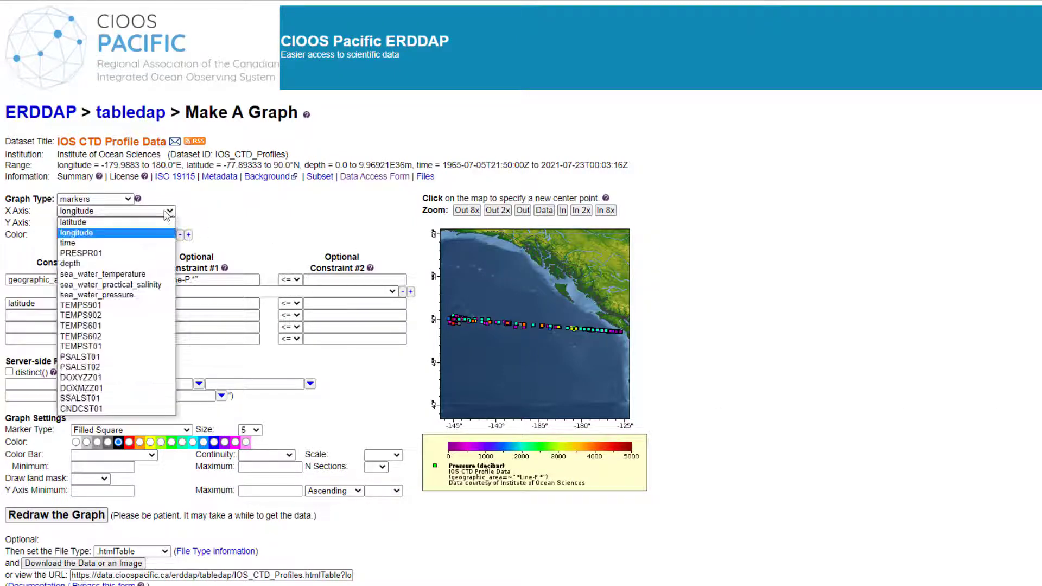
click(157, 243)
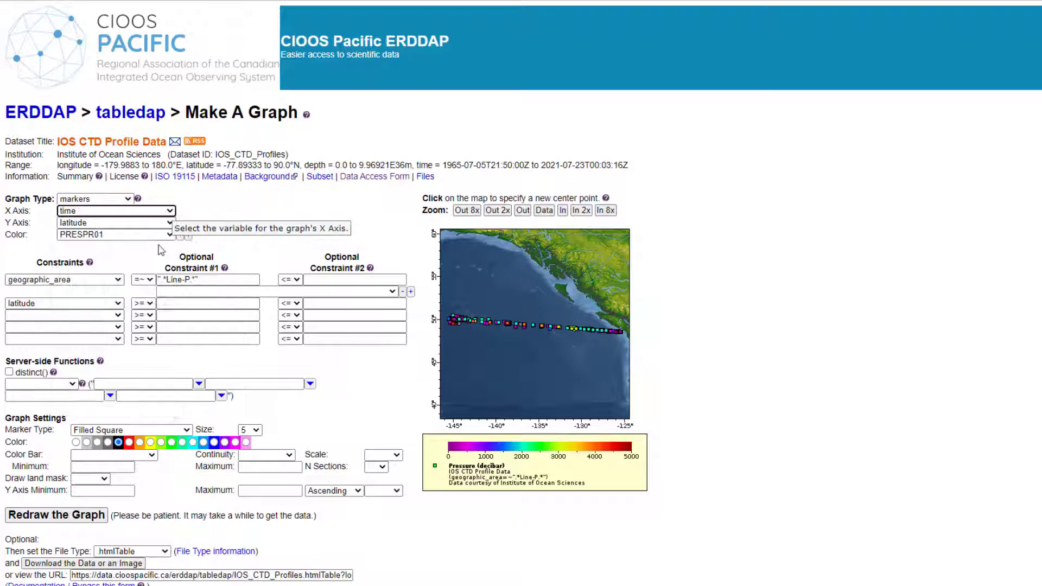
click(146, 223)
click(137, 275)
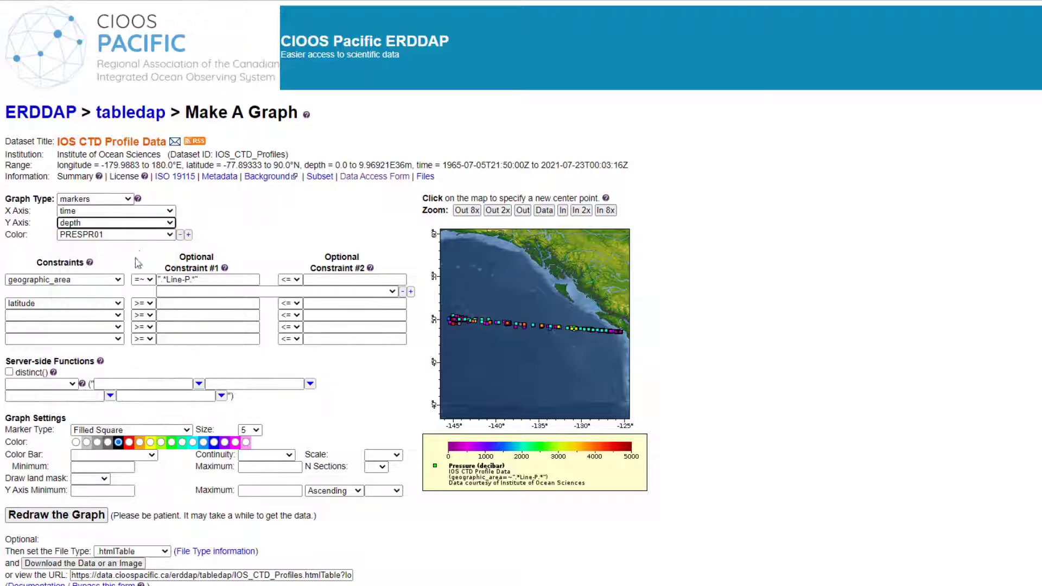
click(132, 237)
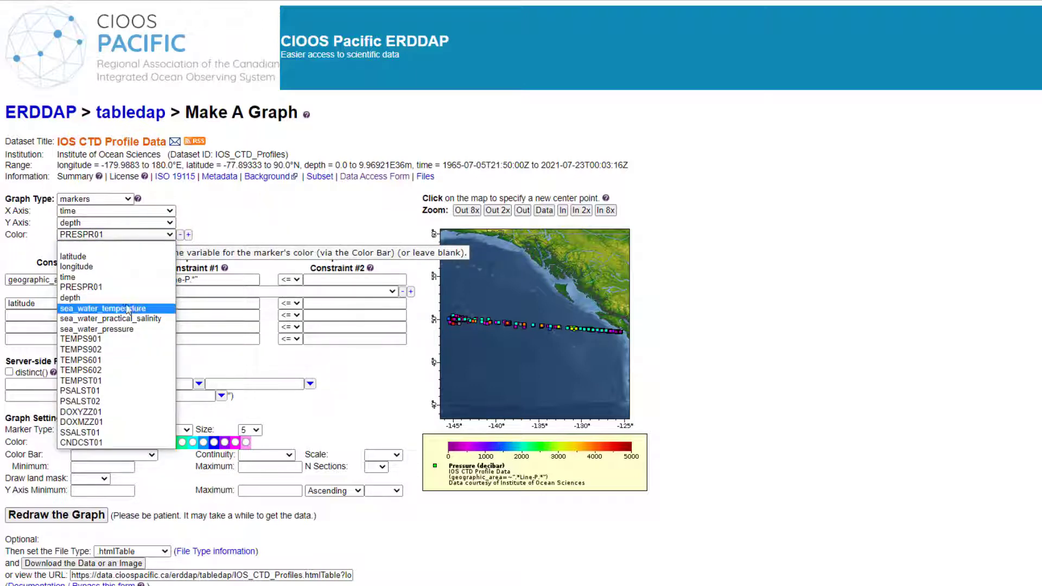
click(129, 312)
click(300, 241)
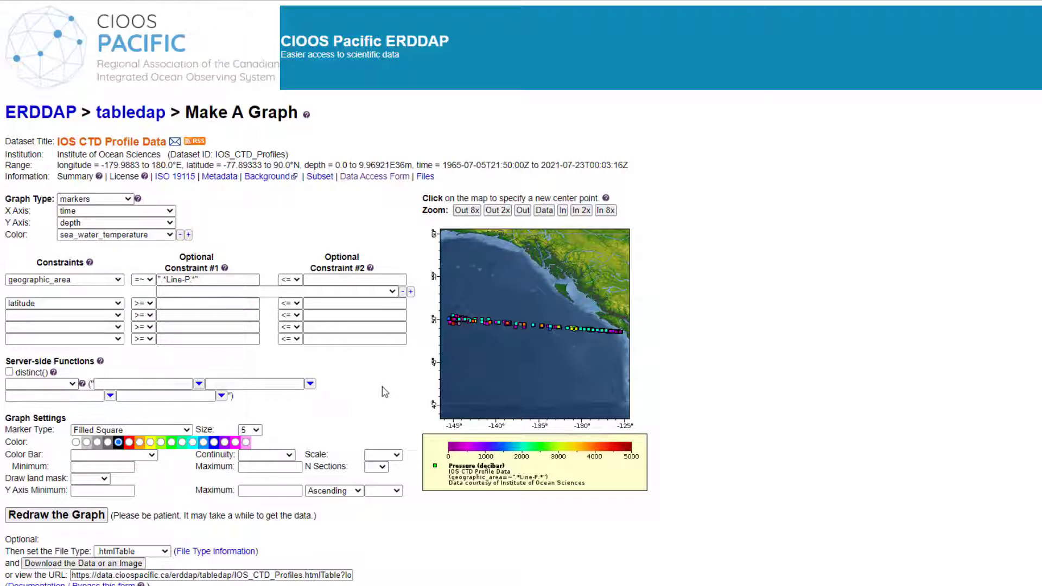
Constrain the graph data to latitude 49.5 to 50.5 and longitude -145.5 to -144.5
click(215, 302)
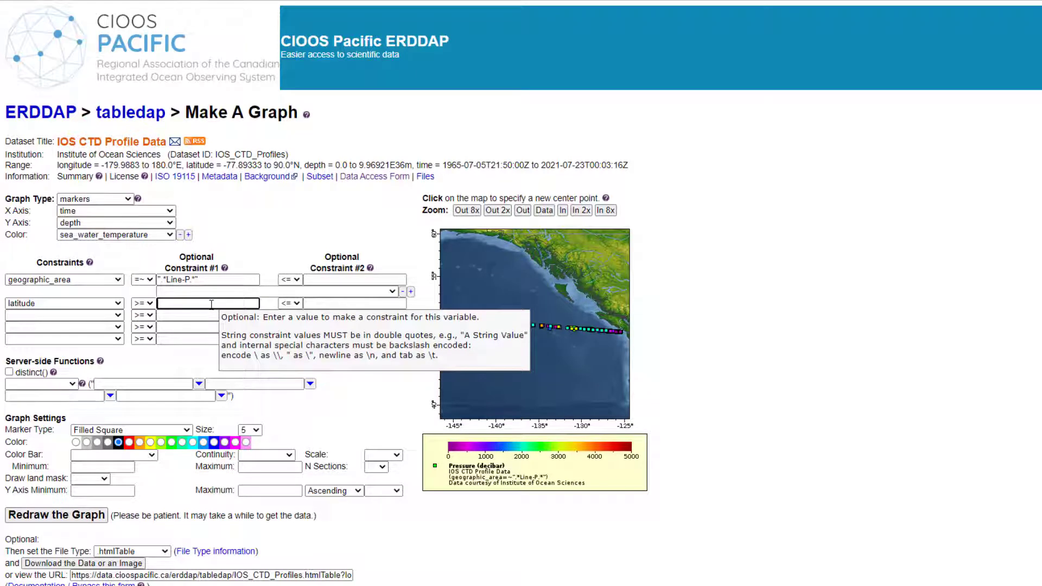
click(326, 303)
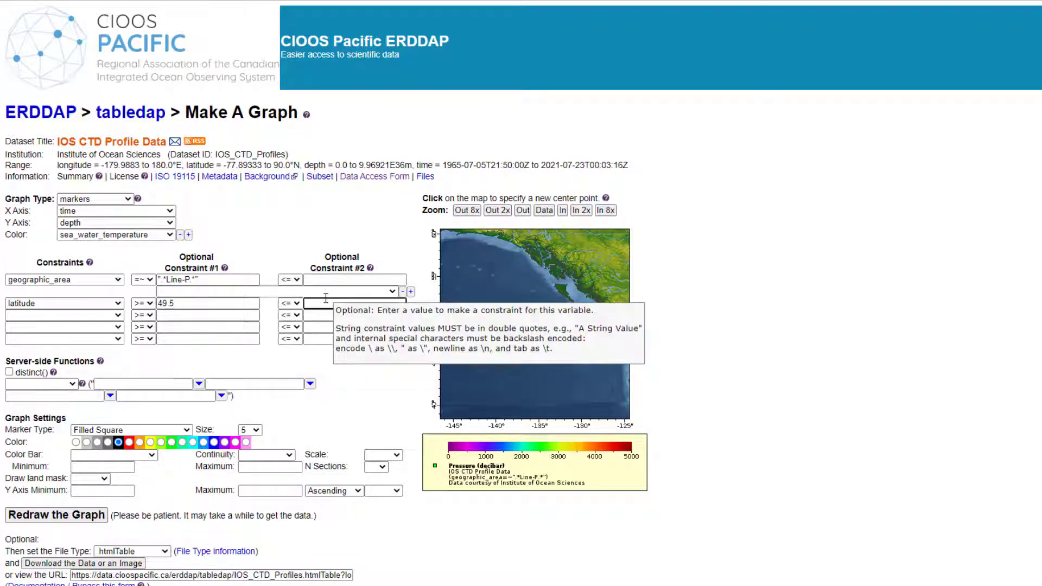
text(50.5)
click(65, 314)
click(54, 476)
click(212, 316)
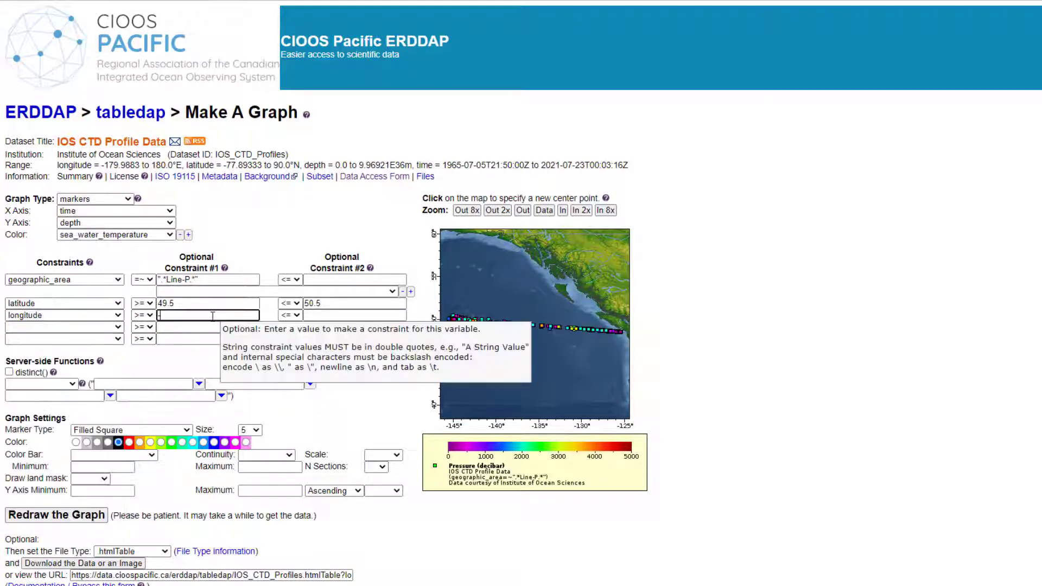
text(-145.5)
click(315, 316)
text(-144.5)
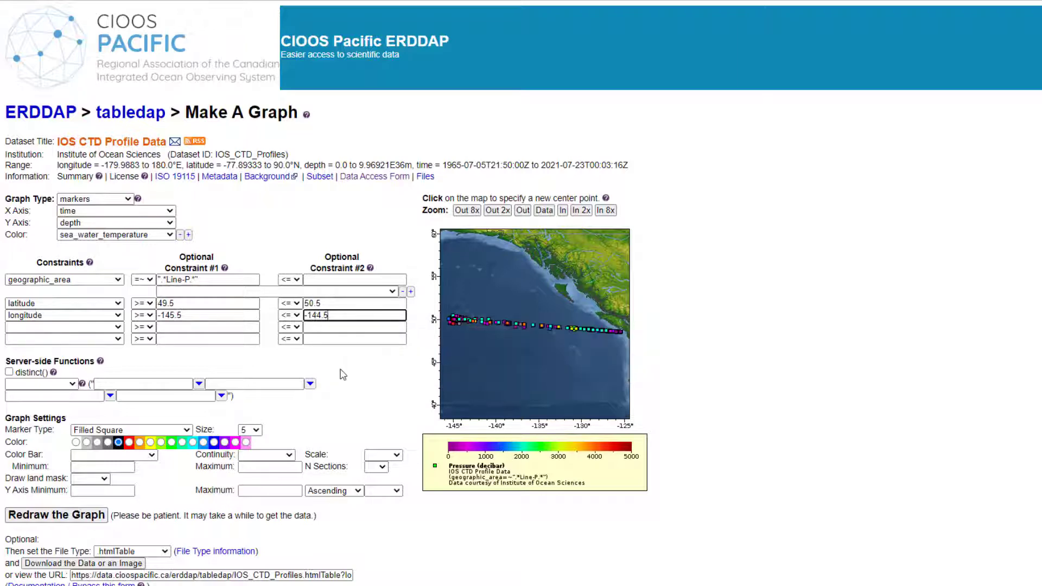
Add a depth constraint of at most 5 and redraw the graph
click(119, 327)
click(33, 525)
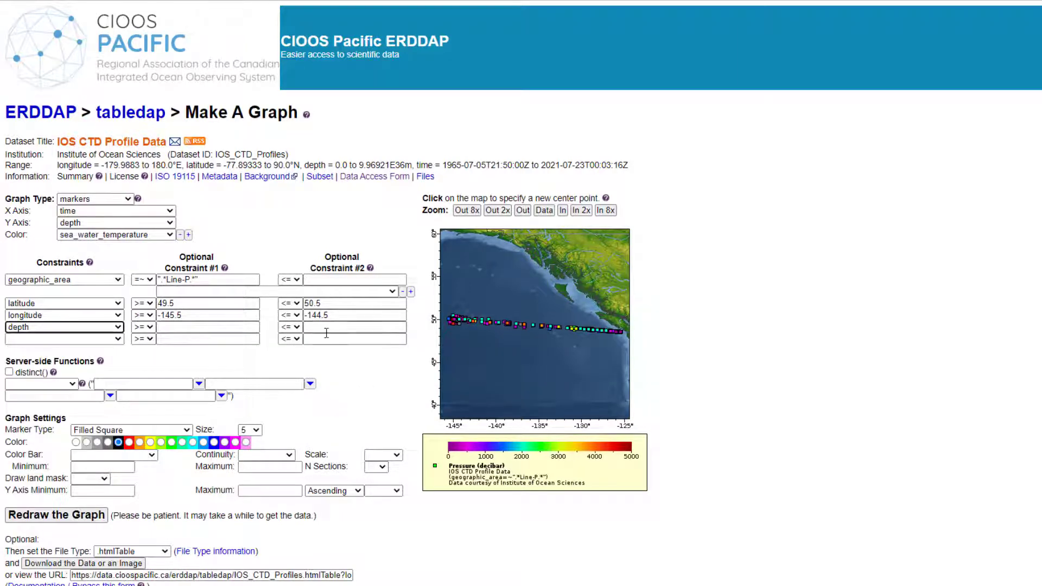
click(327, 328)
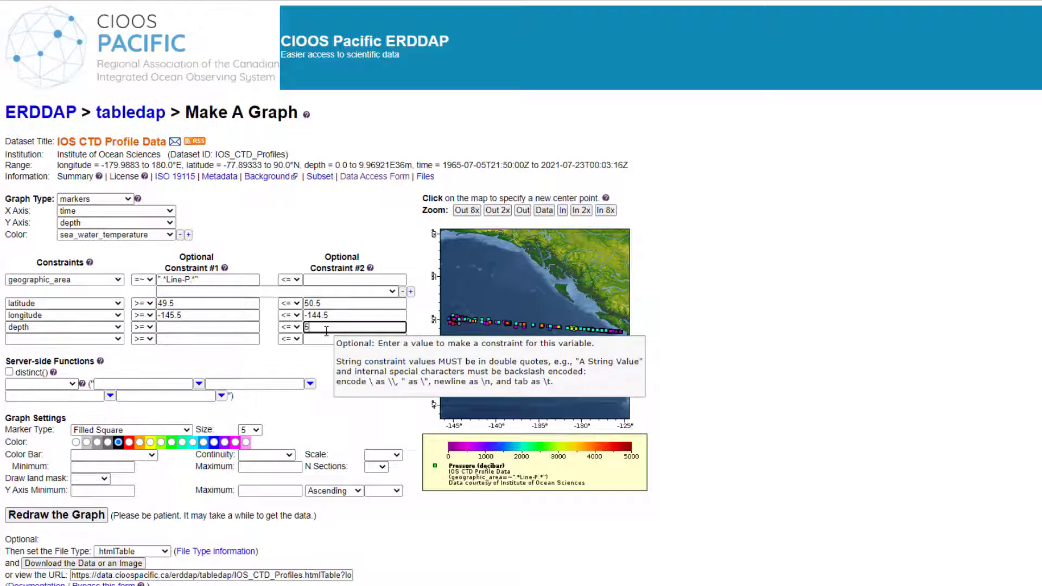
key(Return)
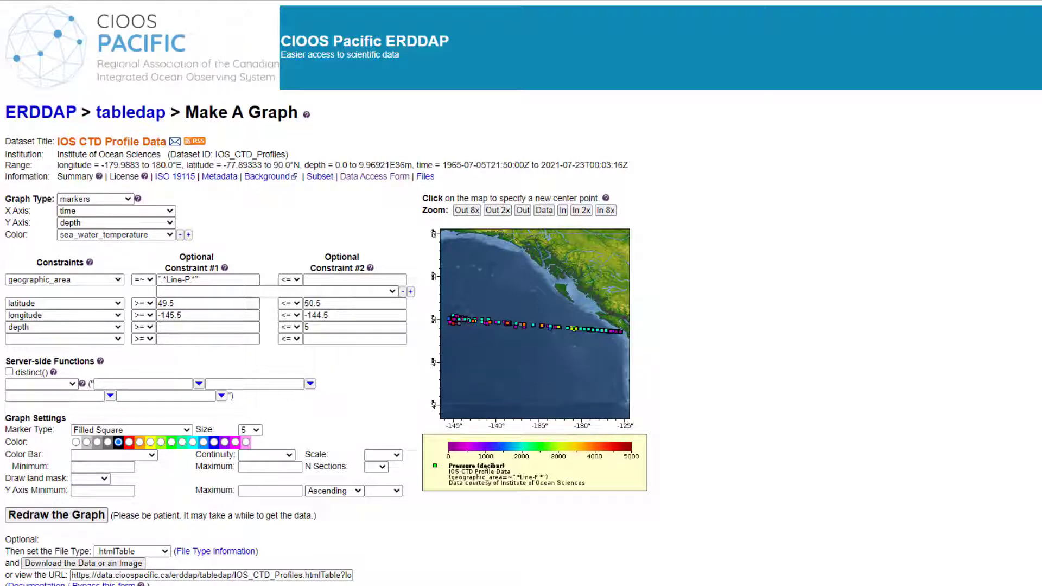
click(83, 517)
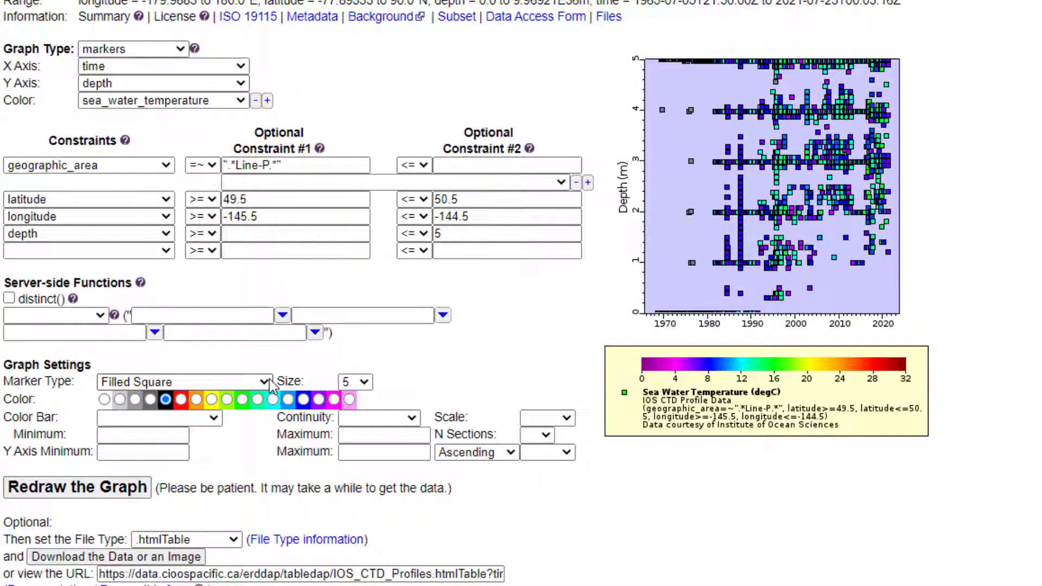
Set the markers to Borderless Filled Square, size 4, with the Rainbow color bar, and redraw the graph
click(272, 383)
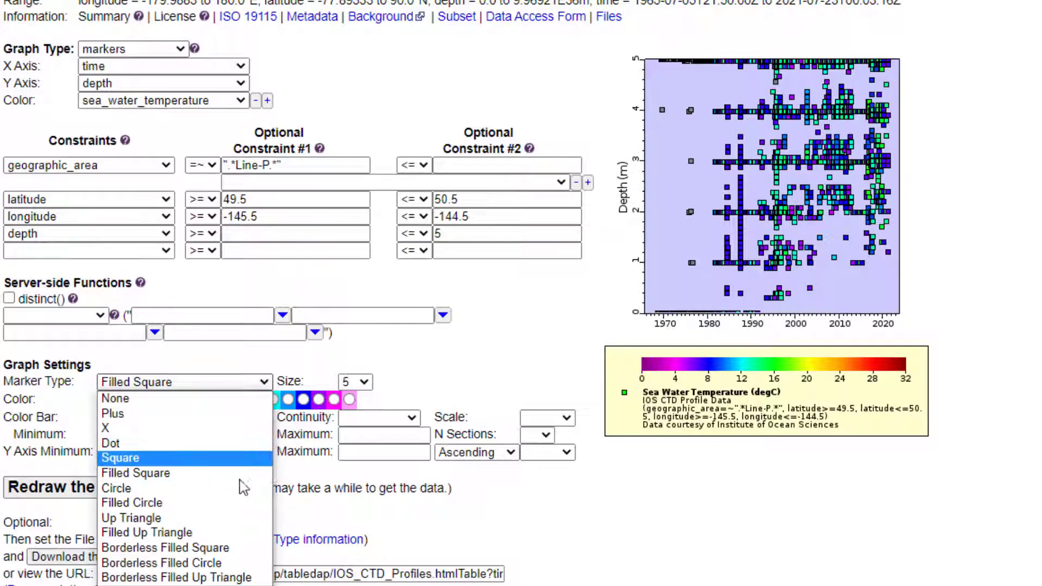
click(225, 548)
click(362, 383)
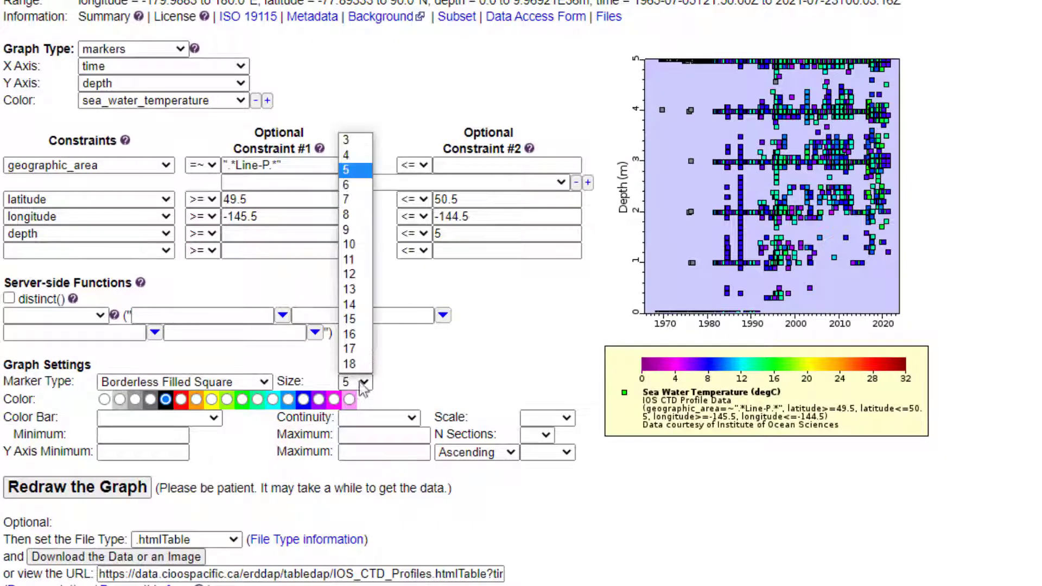
click(353, 154)
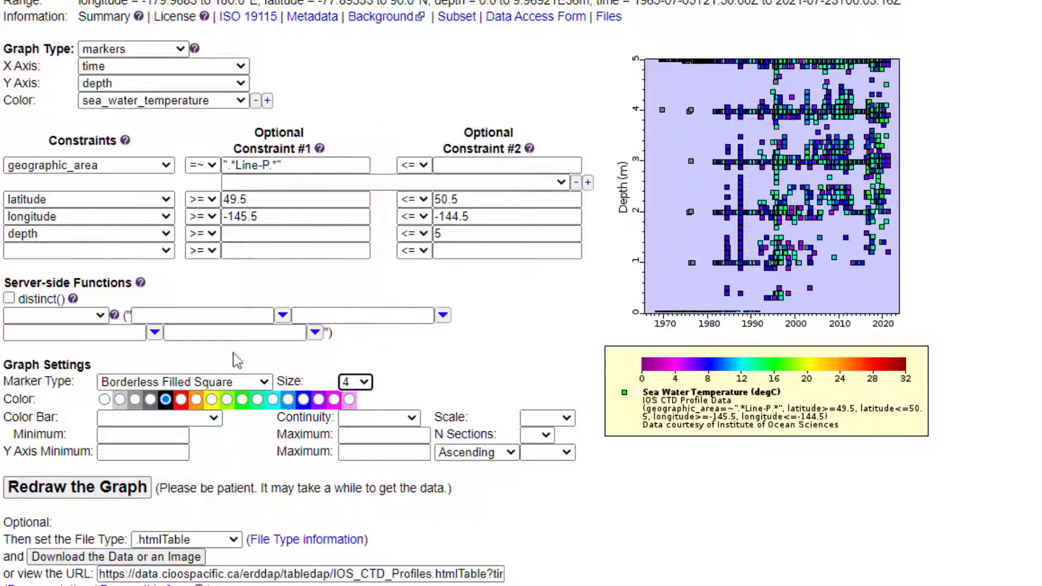
click(204, 421)
click(125, 236)
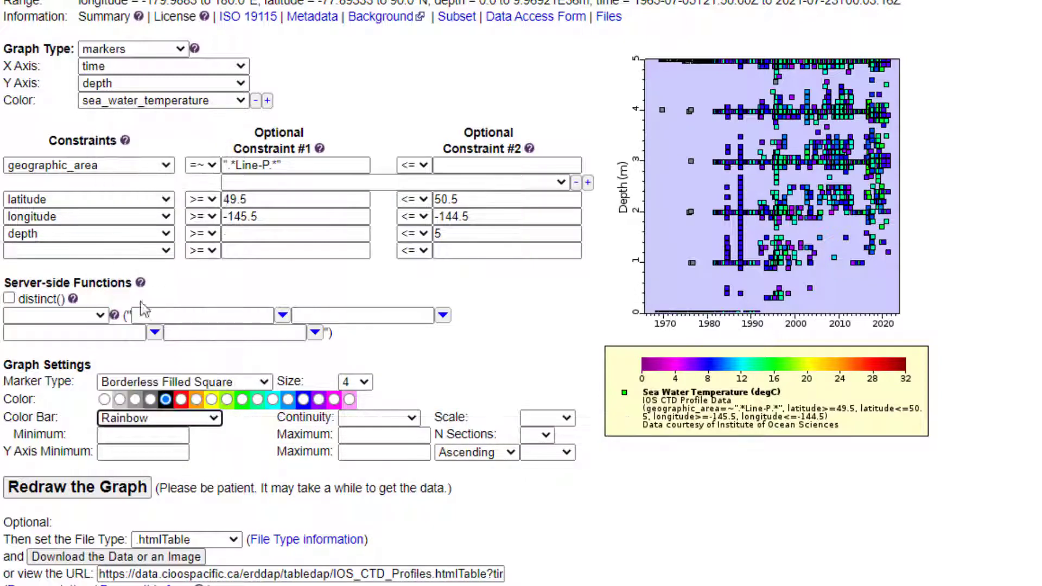
click(110, 487)
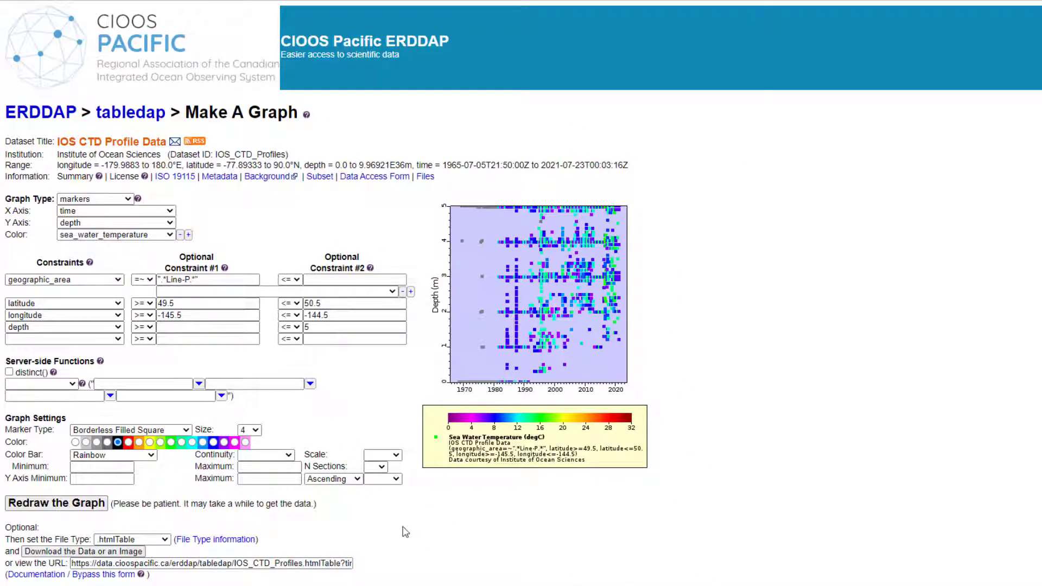
Set the graph's download file type to the .png image format
scroll(406, 532, down, 2)
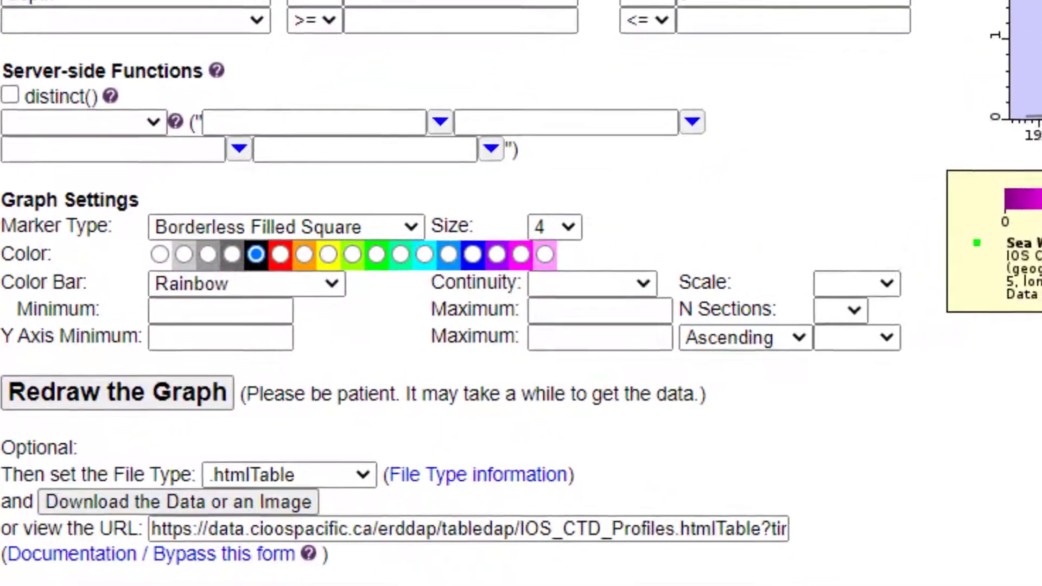
click(343, 479)
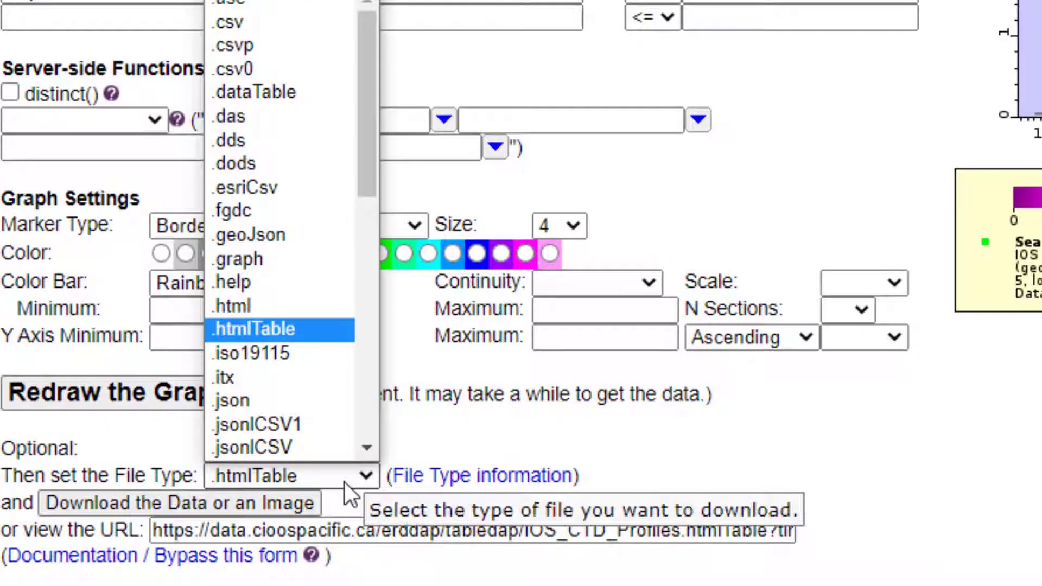
scroll(278, 382, down, 8)
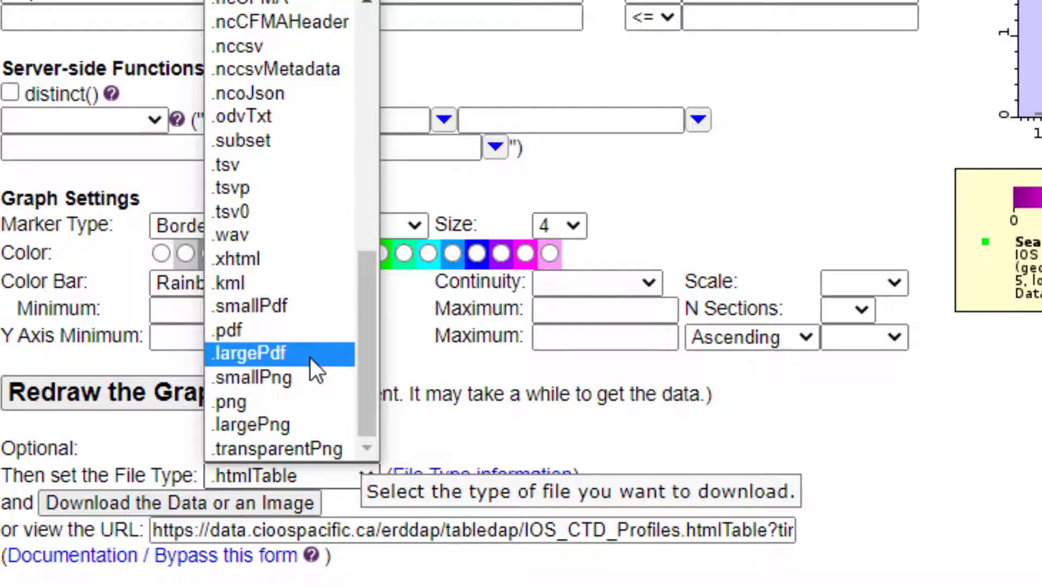
click(317, 403)
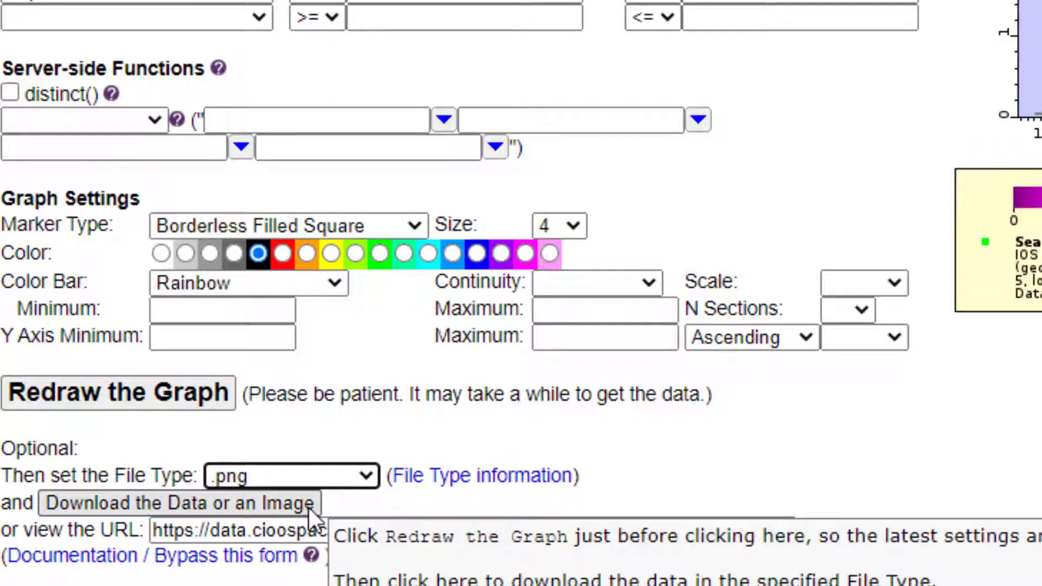
Set the download file type to .csv to get the graphed data instead of an image
click(358, 477)
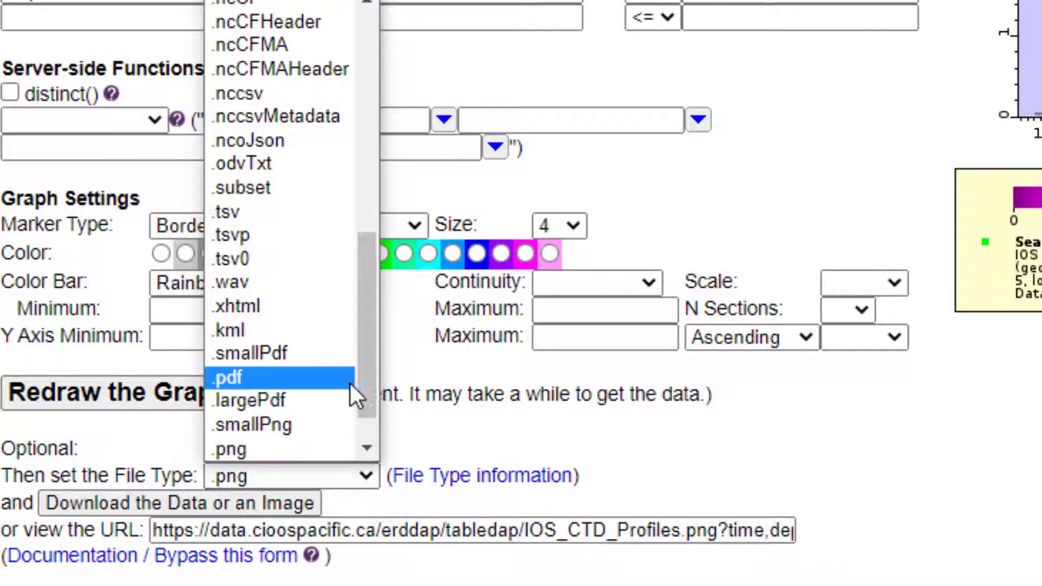
drag(365, 382, 382, 133)
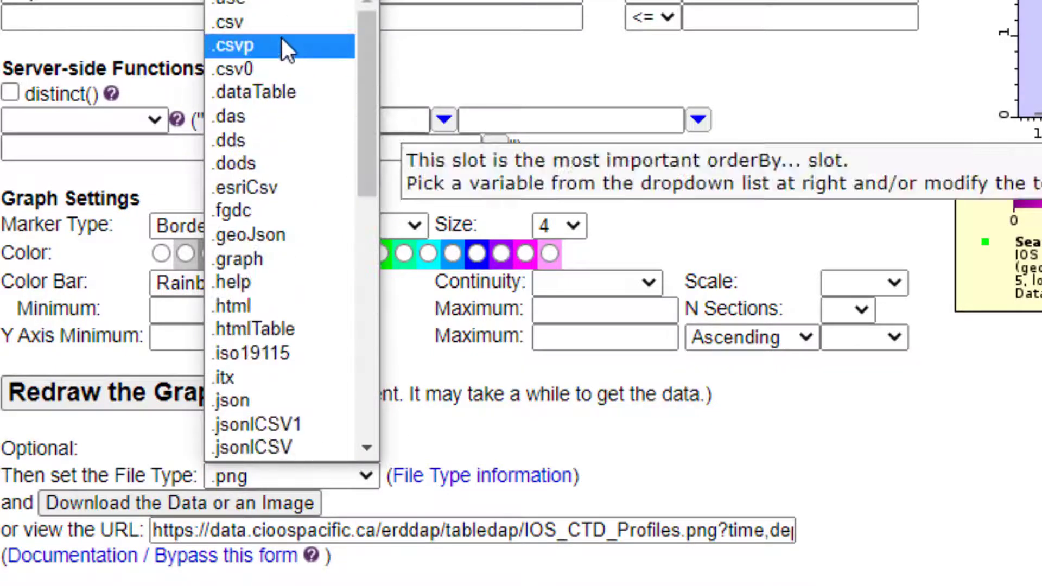
click(278, 24)
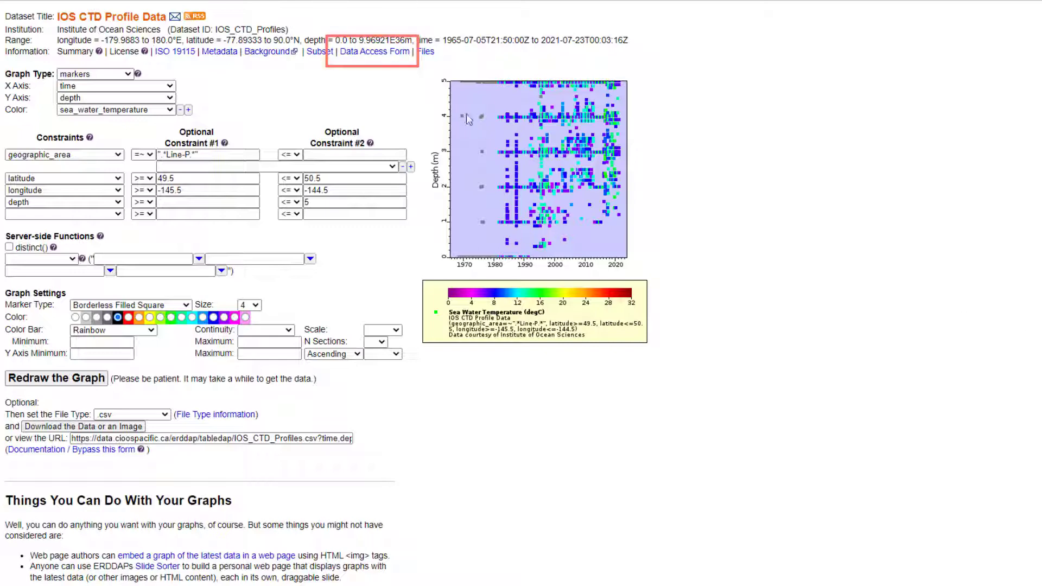
Return to the Data Access Form with the current constraints and include sea_water_practical_salinity in the output variables
click(395, 54)
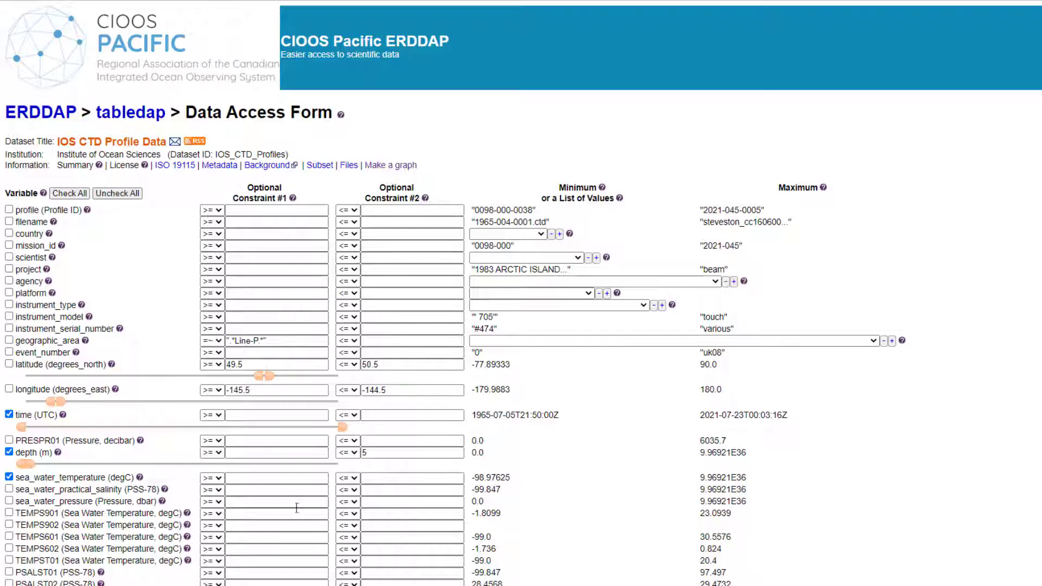
click(9, 488)
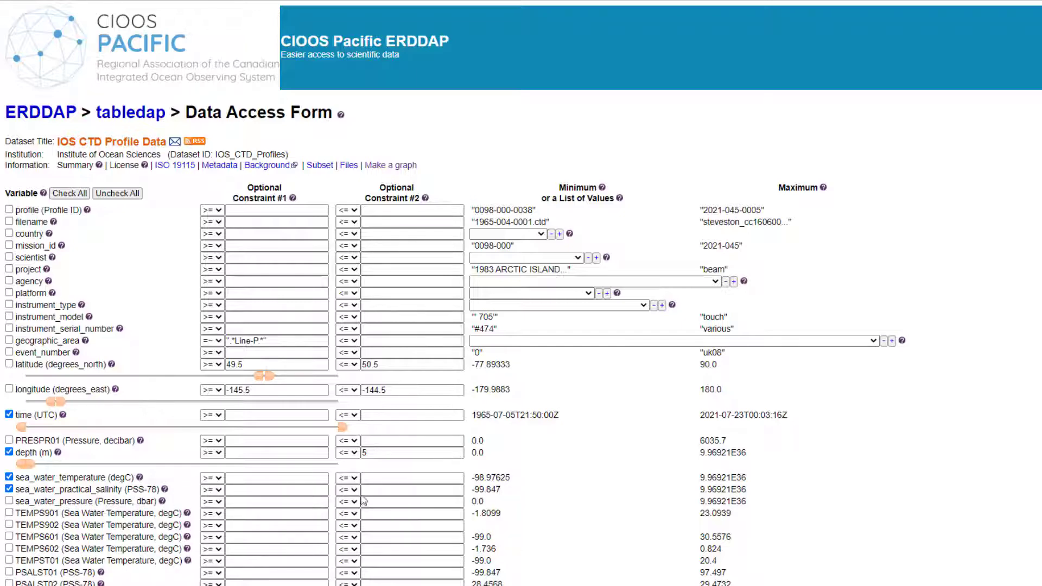